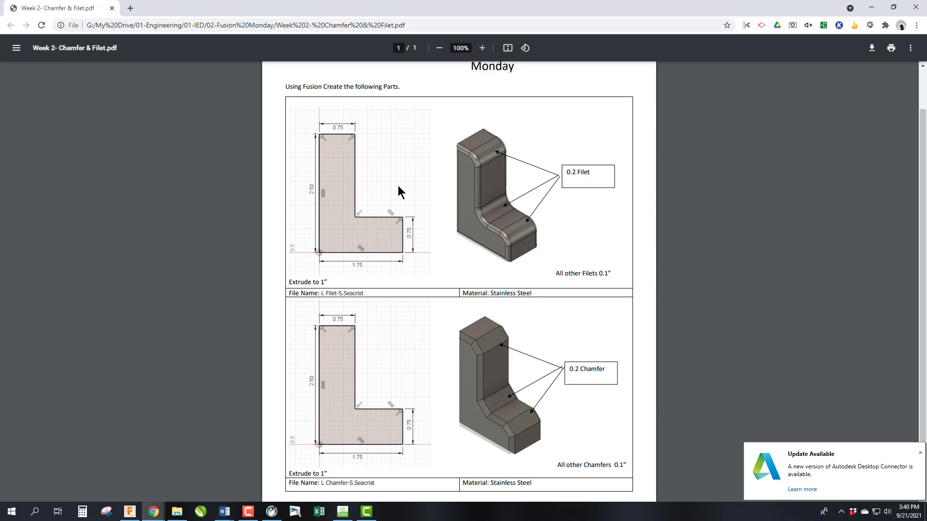
- Switch from the Week 2 Chamfer & Filet PDF to the empty Fusion 360 design
{"action": "key", "text": "alt+Tab"}
- Close the Data Panel and start a new sketch on the XZ front plane
{"action": "left_click", "coordinate": [186, 23]}
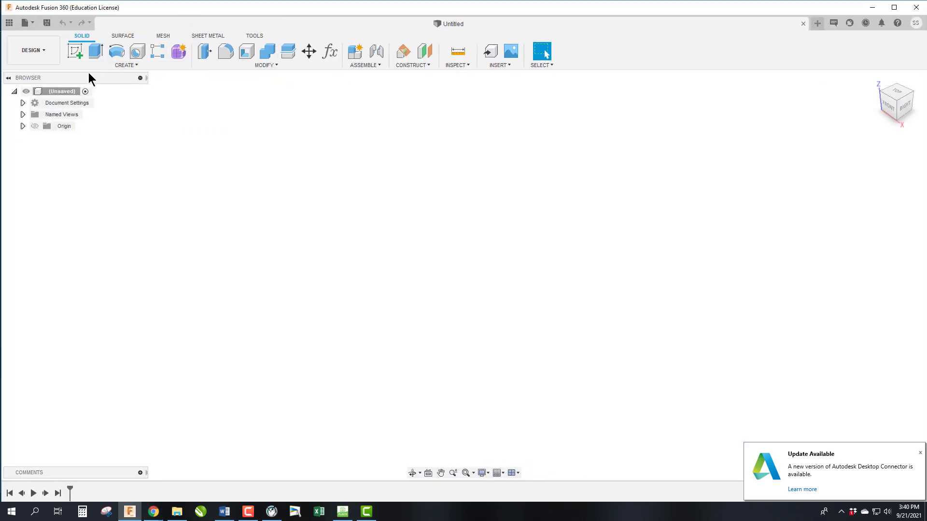
{"action": "left_click", "coordinate": [74, 49]}
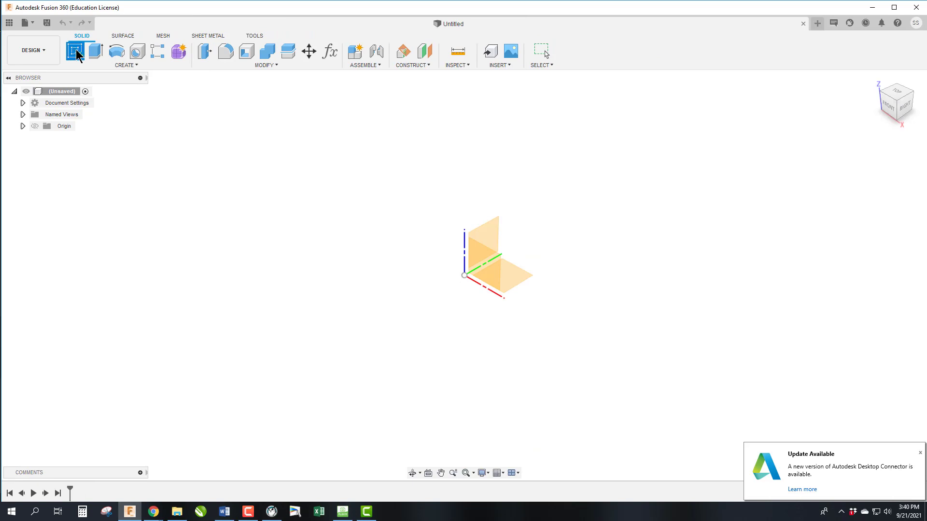
{"action": "left_click", "coordinate": [498, 275]}
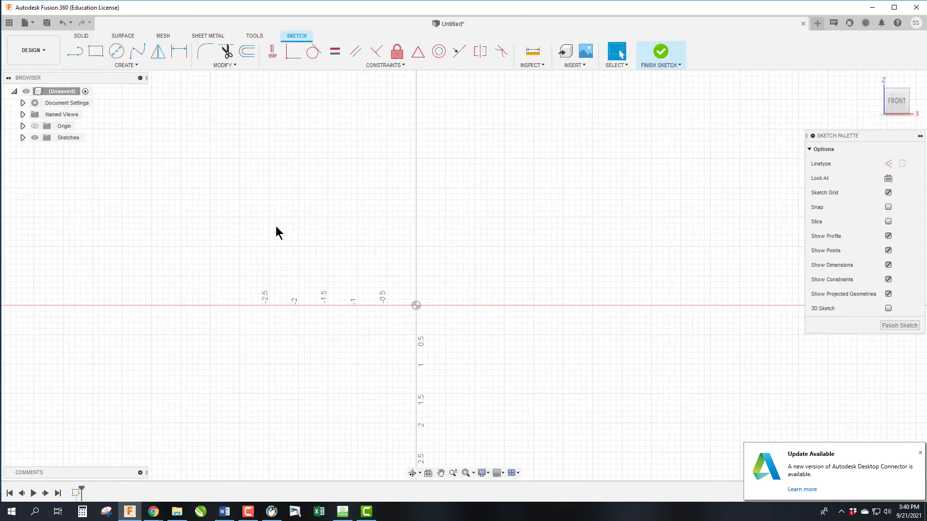
- Draw a closed six-segment L outline with lines, starting and ending at the origin
{"action": "left_click", "coordinate": [75, 56]}
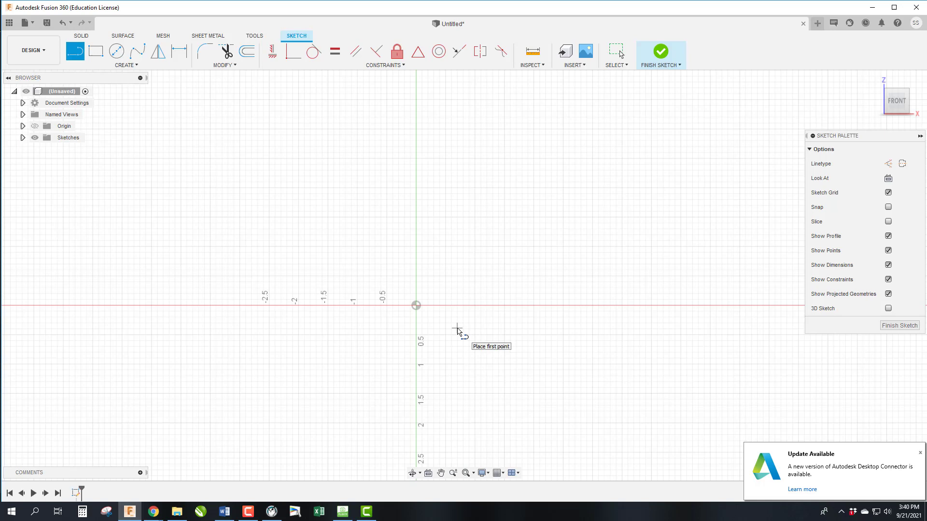
{"action": "left_click", "coordinate": [416, 305]}
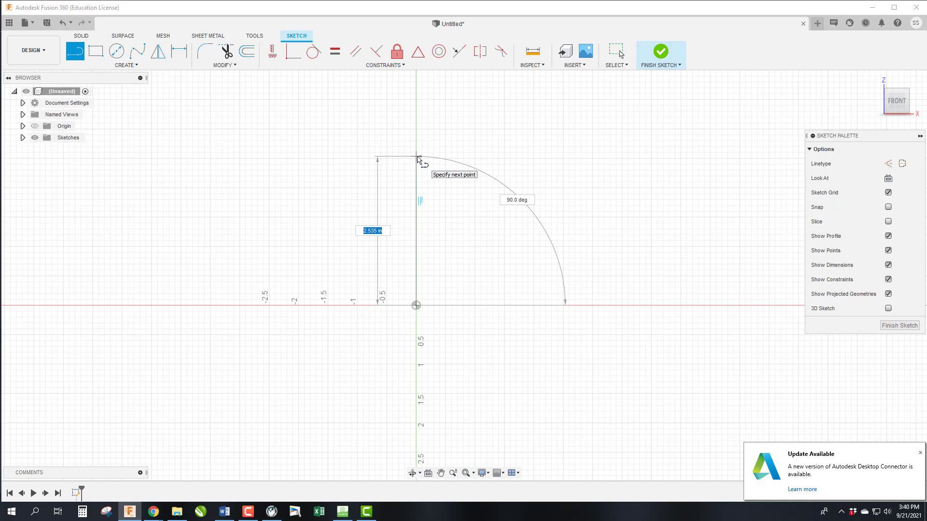
{"action": "left_click", "coordinate": [417, 157]}
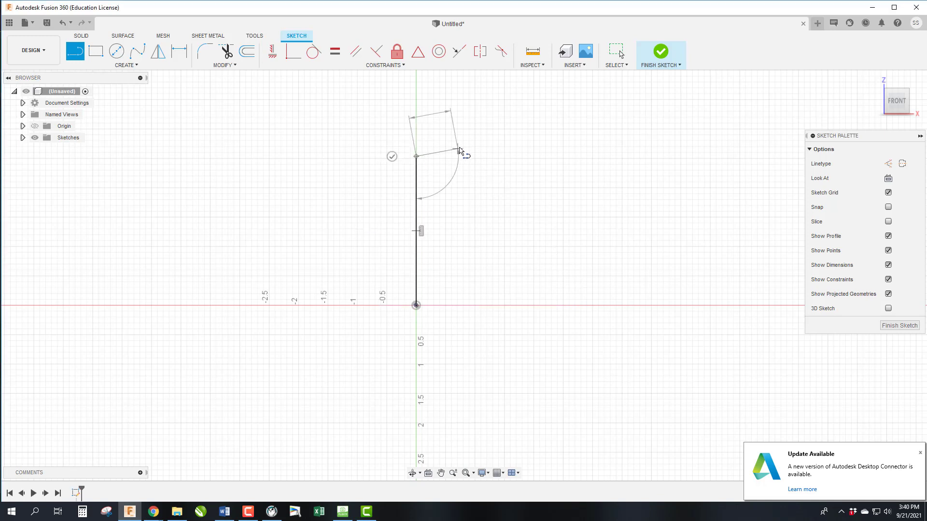
{"action": "left_click", "coordinate": [471, 157]}
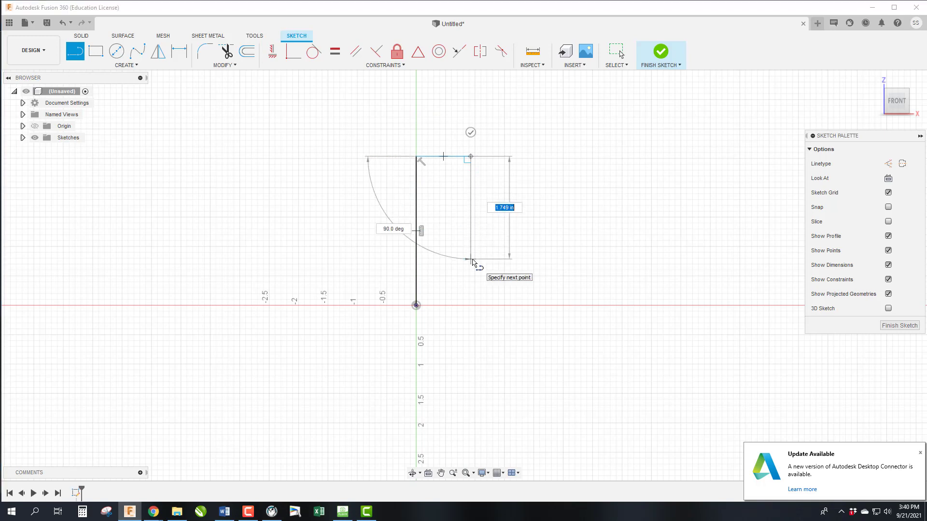
{"action": "left_click", "coordinate": [471, 260]}
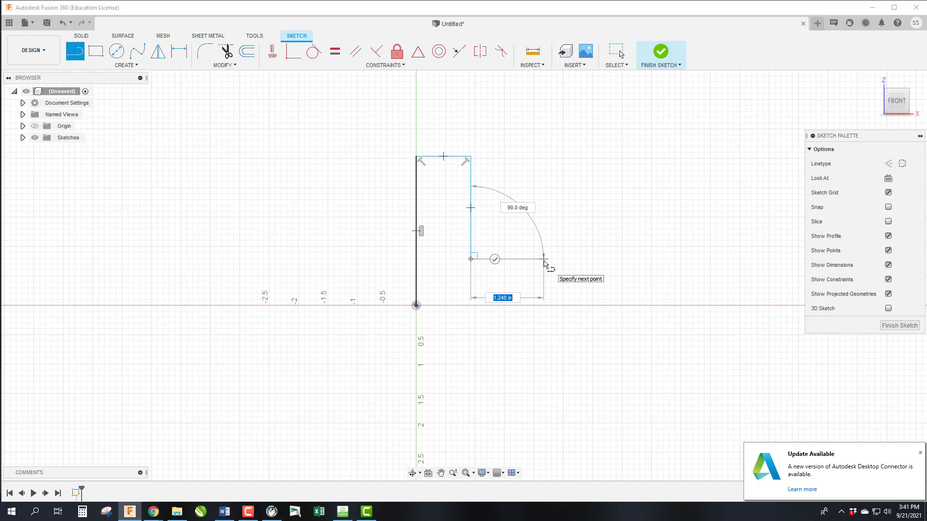
{"action": "left_click", "coordinate": [534, 259]}
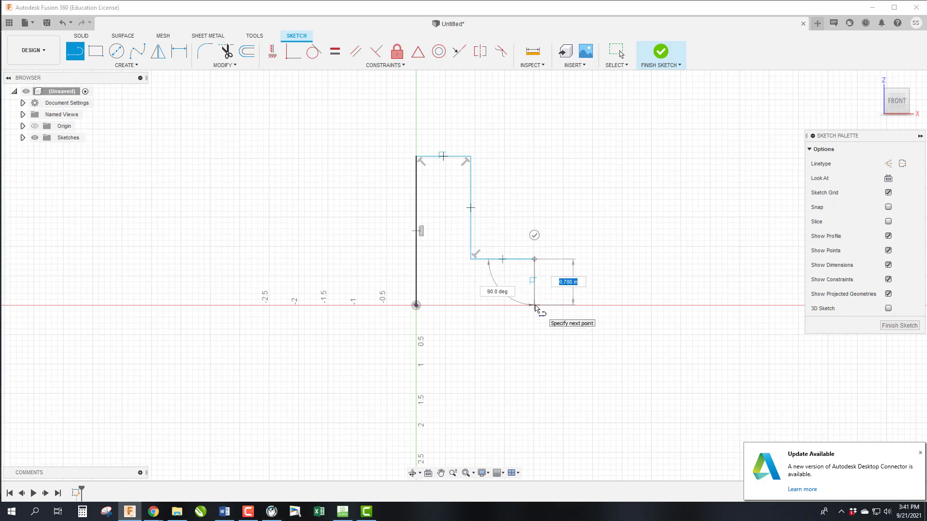
{"action": "left_click", "coordinate": [533, 305]}
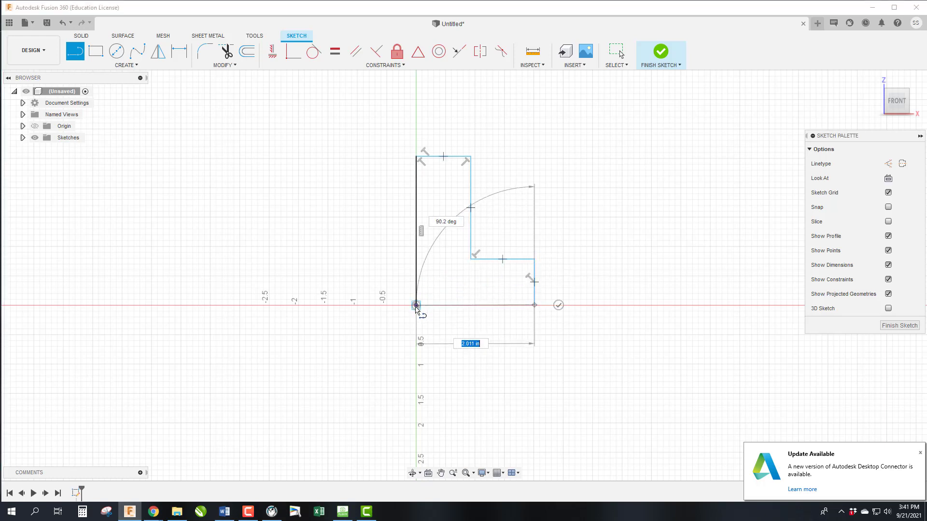
{"action": "left_click", "coordinate": [416, 305]}
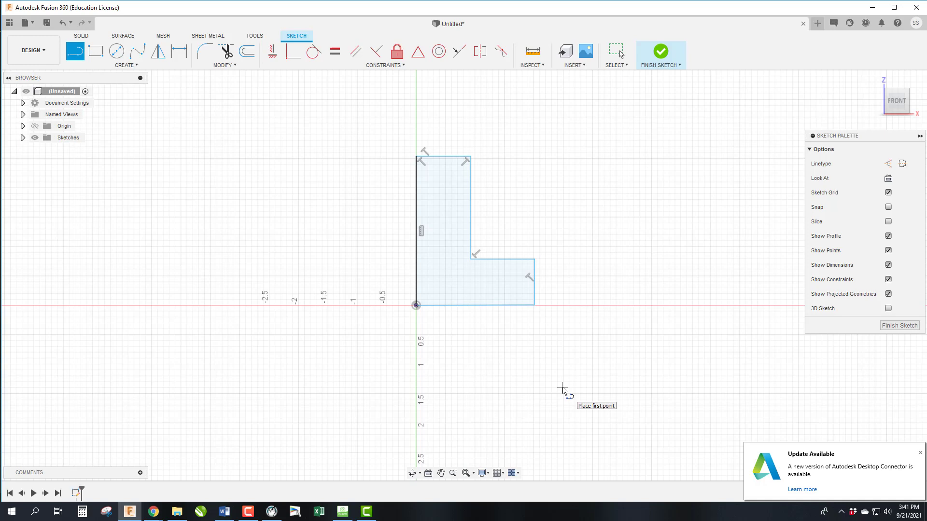
- Constrain the L's right edge perpendicular to its bottom edge to square the corner
{"action": "key", "text": "Escape"}
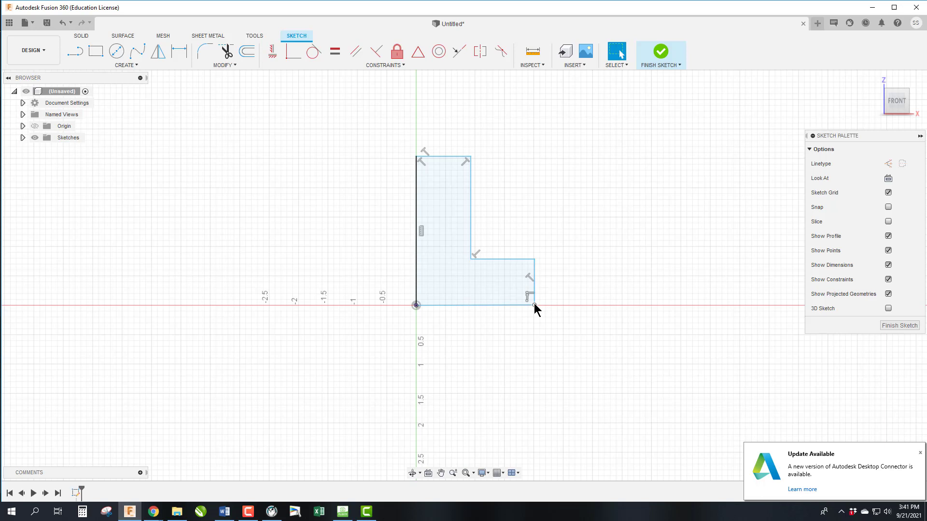
{"action": "mouse_move", "coordinate": [534, 305]}
{"action": "left_mouse_down"}
{"action": "mouse_move", "coordinate": [532, 314]}
{"action": "mouse_move", "coordinate": [532, 302]}
{"action": "mouse_move", "coordinate": [538, 308]}
{"action": "left_mouse_up"}
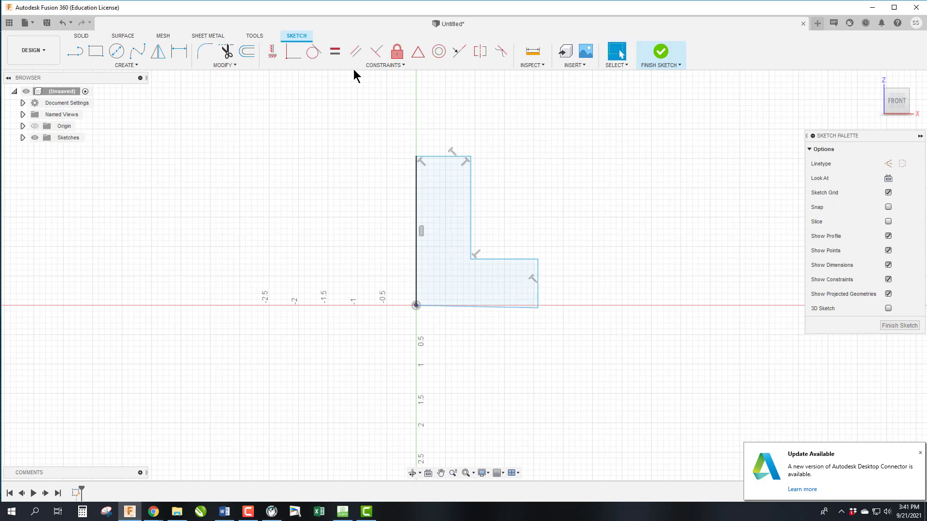
{"action": "left_click", "coordinate": [375, 52]}
{"action": "left_click", "coordinate": [537, 299]}
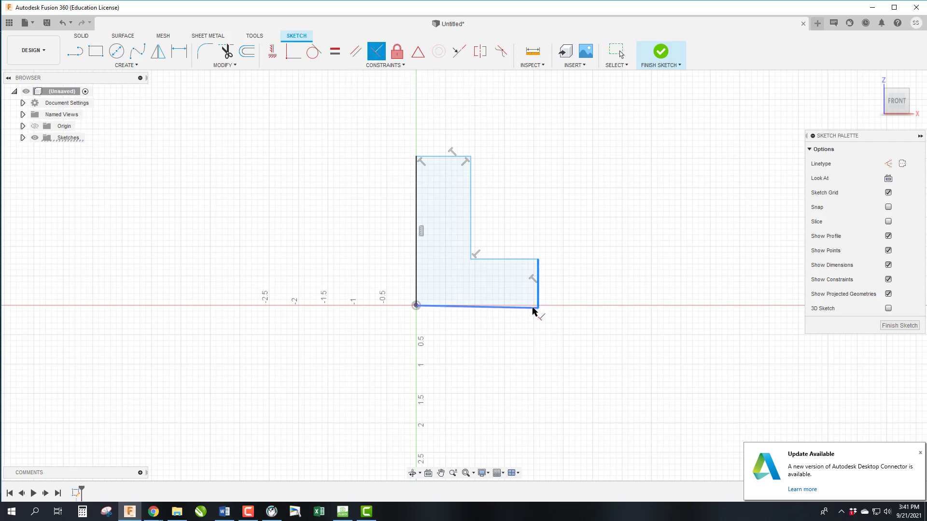
{"action": "left_click", "coordinate": [534, 309]}
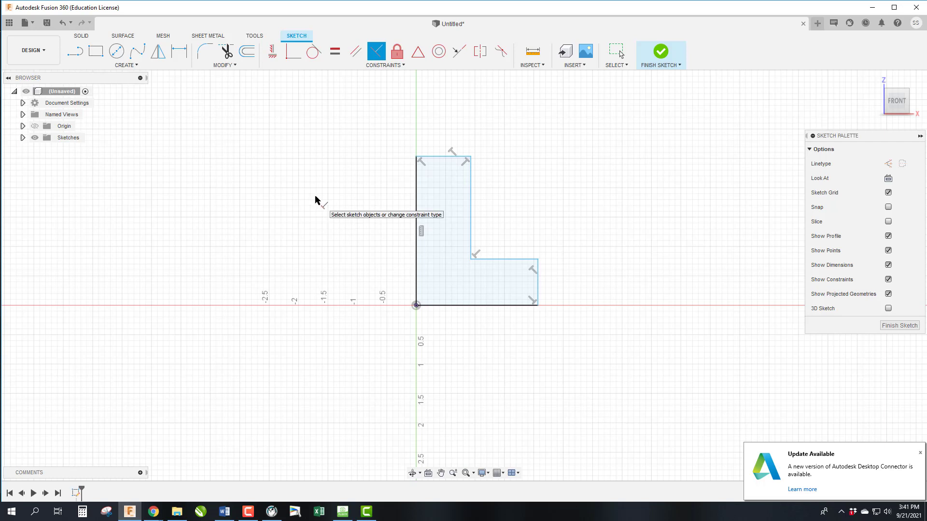
- Dimension the L: left edge 2.50 tall, top edge 0.75 wide, bottom edge 1.75 wide
{"action": "left_click", "coordinate": [180, 51]}
{"action": "left_click", "coordinate": [417, 207]}
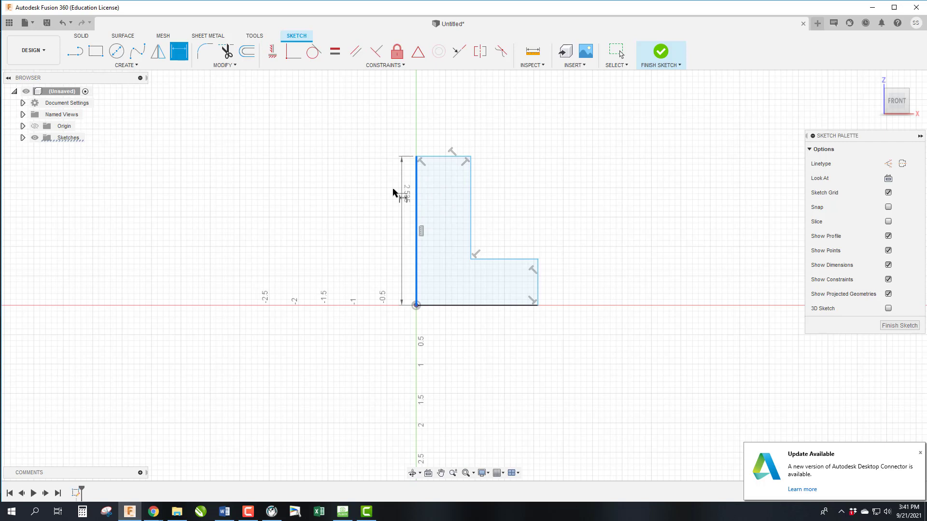
{"action": "left_click", "coordinate": [378, 212]}
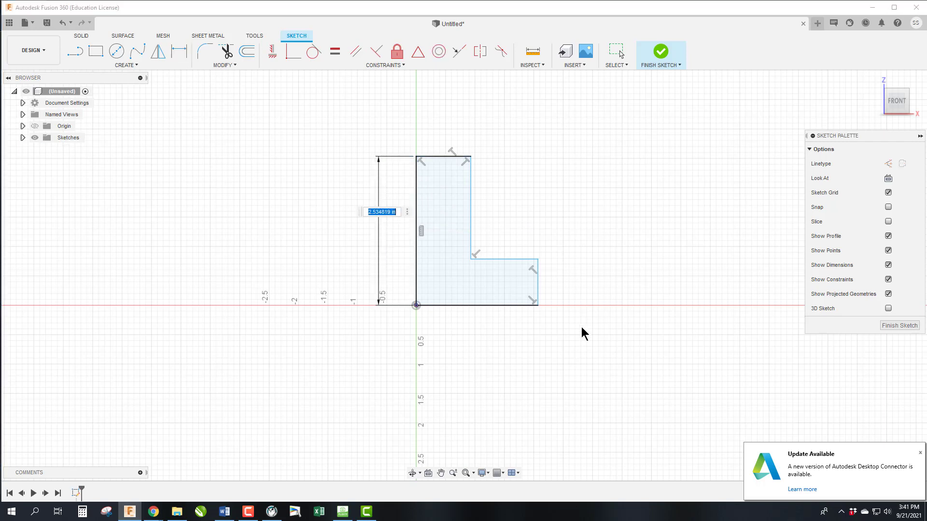
{"action": "type", "text": "2.5"}
{"action": "key", "text": "Return"}
{"action": "left_click", "coordinate": [443, 158]}
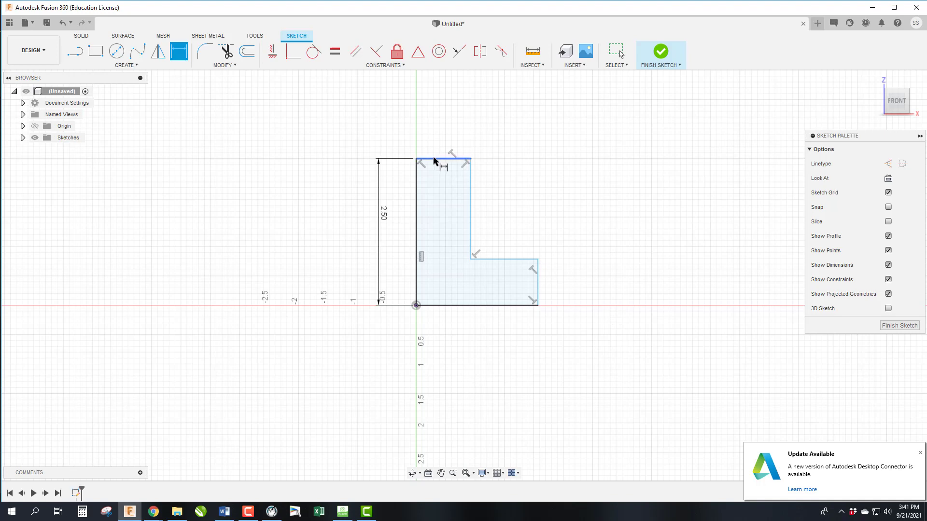
{"action": "left_click", "coordinate": [433, 133]}
{"action": "key", "text": "BackSpace"}
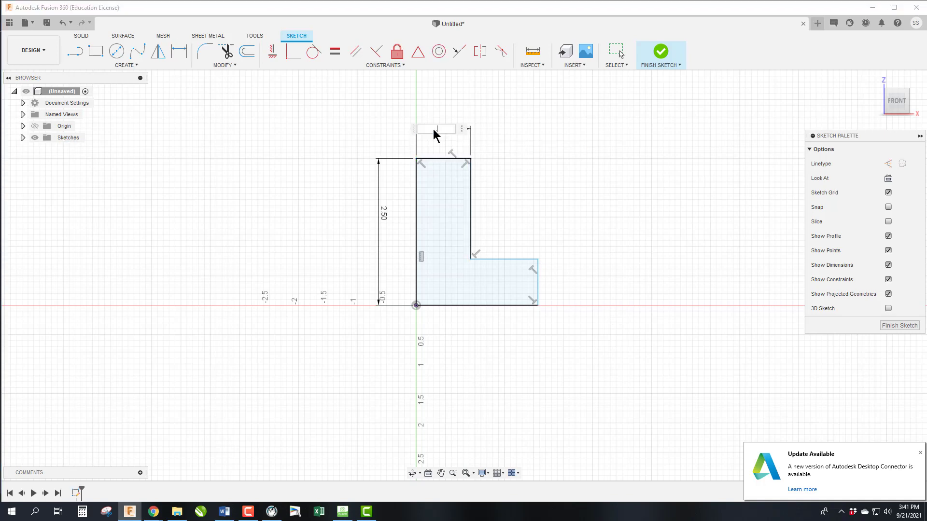
{"action": "type", "text": ".75"}
{"action": "key", "text": "Return"}
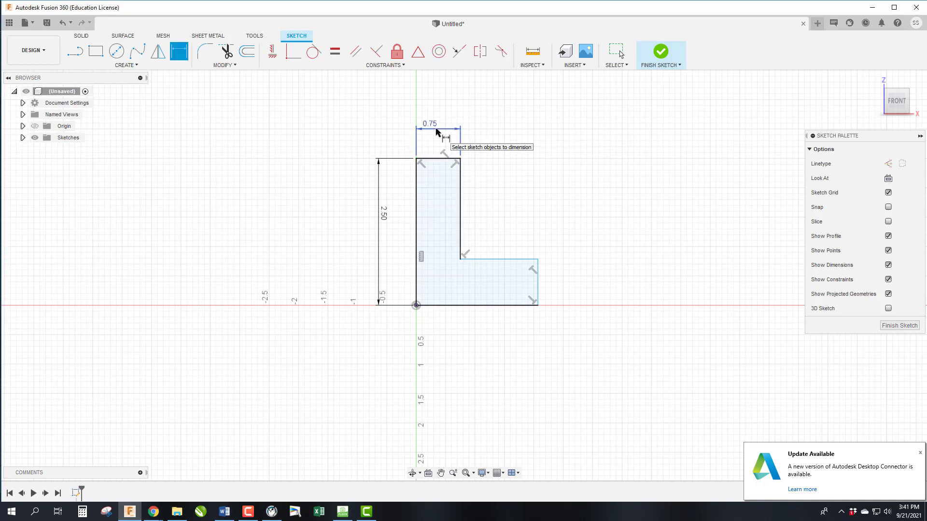
{"action": "left_click", "coordinate": [485, 306]}
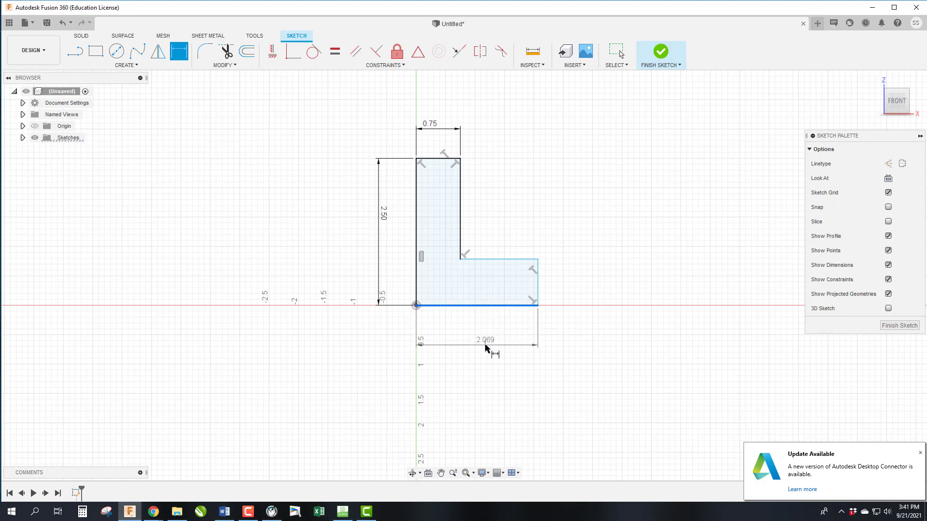
{"action": "left_click", "coordinate": [486, 343]}
{"action": "type", "text": "1.7"}
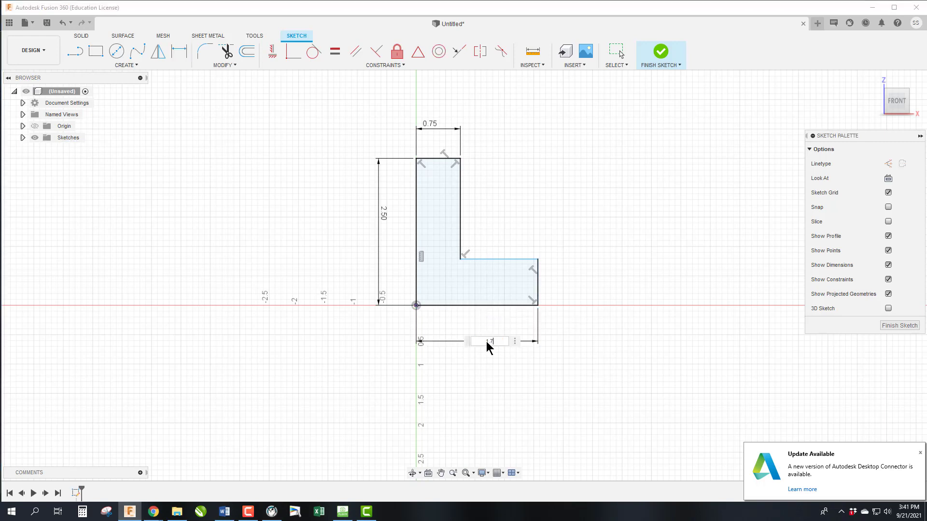
{"action": "type", "text": "5"}
{"action": "key", "text": "Return"}
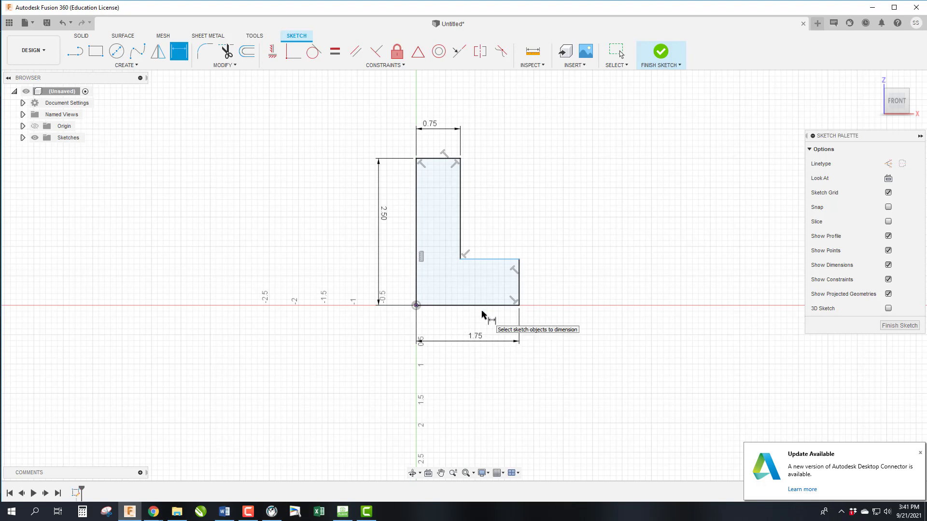
- Delete the driven 1.00 dimension on the inner edge and nudge the inner corner upward
{"action": "left_click", "coordinate": [485, 260]}
{"action": "left_click", "coordinate": [492, 228]}
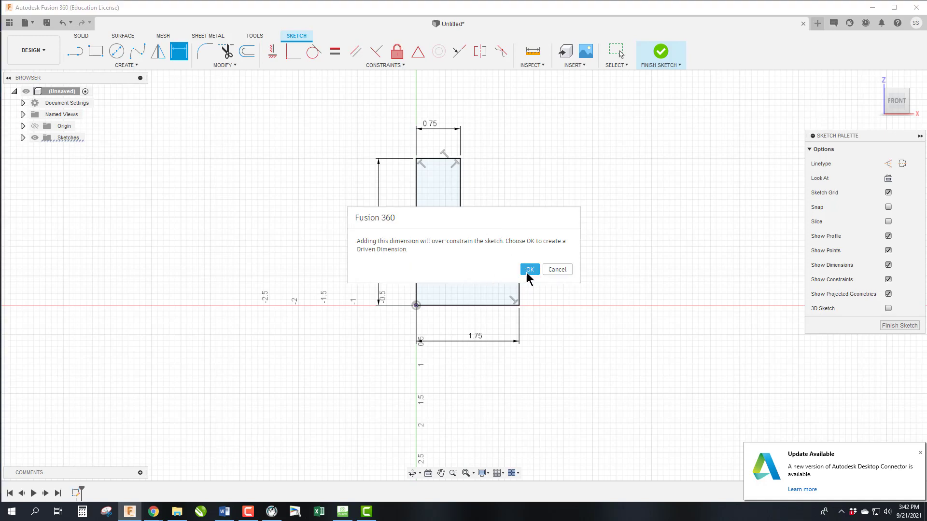
{"action": "left_click", "coordinate": [529, 270]}
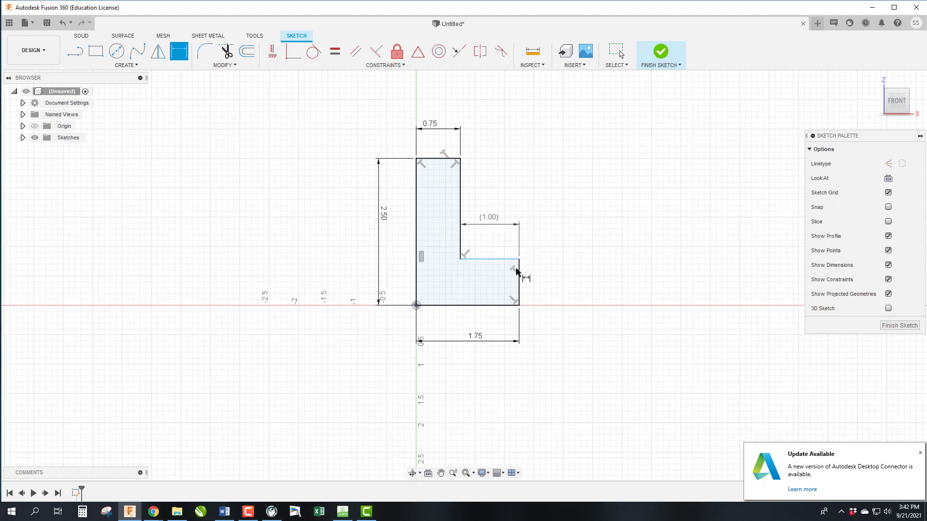
{"action": "key", "text": "Escape"}
{"action": "left_click", "coordinate": [487, 225]}
{"action": "key", "text": "Delete"}
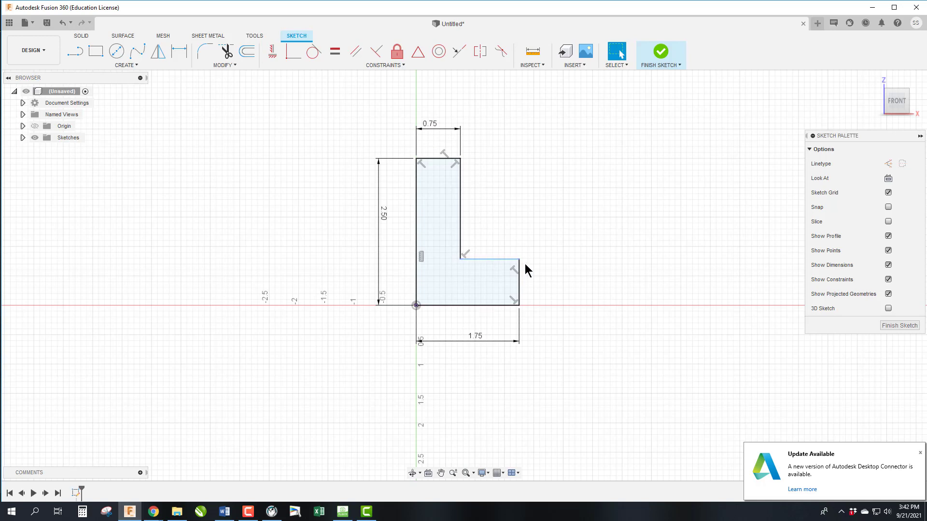
{"action": "mouse_move", "coordinate": [519, 259]}
{"action": "left_mouse_down"}
{"action": "mouse_move", "coordinate": [516, 223]}
{"action": "mouse_move", "coordinate": [517, 275]}
{"action": "mouse_move", "coordinate": [506, 231]}
{"action": "mouse_move", "coordinate": [511, 276]}
{"action": "mouse_move", "coordinate": [511, 251]}
{"action": "mouse_move", "coordinate": [520, 250]}
{"action": "left_mouse_up"}
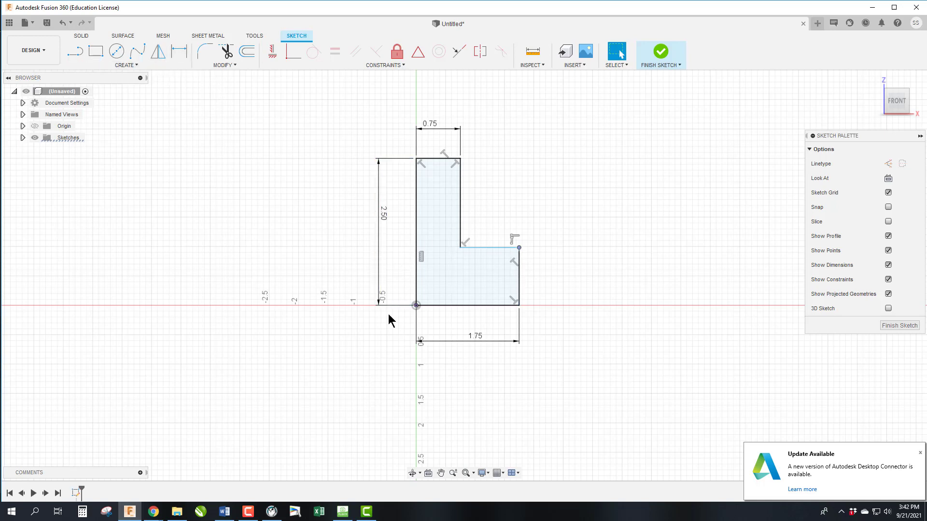
- Dimension the L's short right edge to 0.75 tall
{"action": "key", "text": "d"}
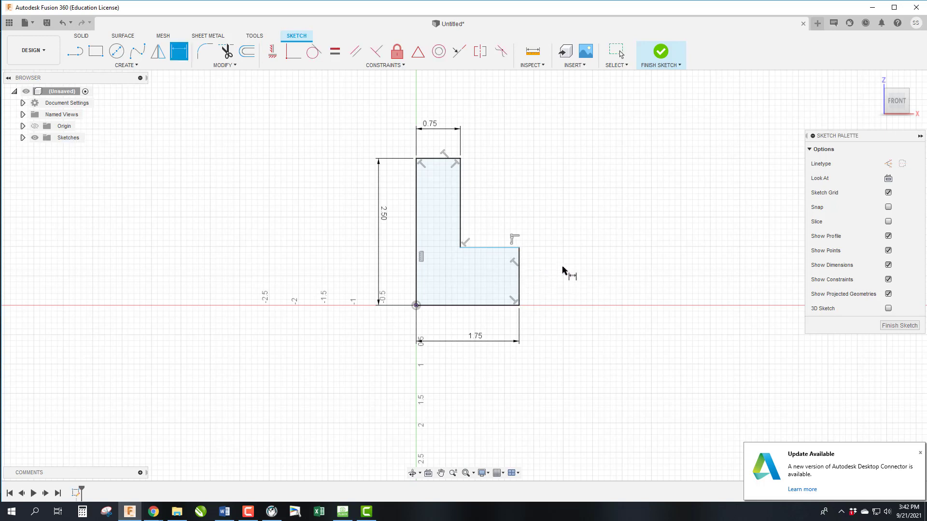
{"action": "left_click", "coordinate": [520, 281]}
{"action": "left_click", "coordinate": [556, 280]}
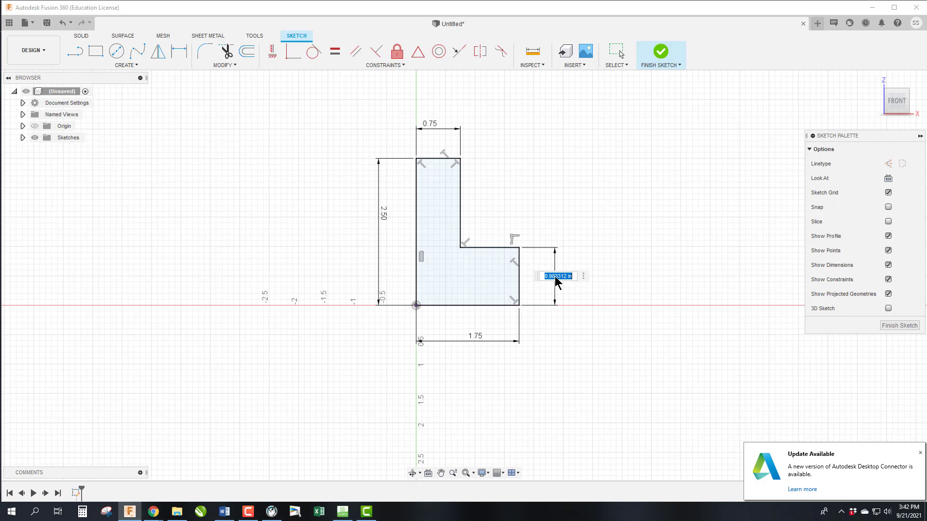
{"action": "key", "text": "BackSpace"}
{"action": "type", "text": ".75"}
{"action": "key", "text": "Return"}
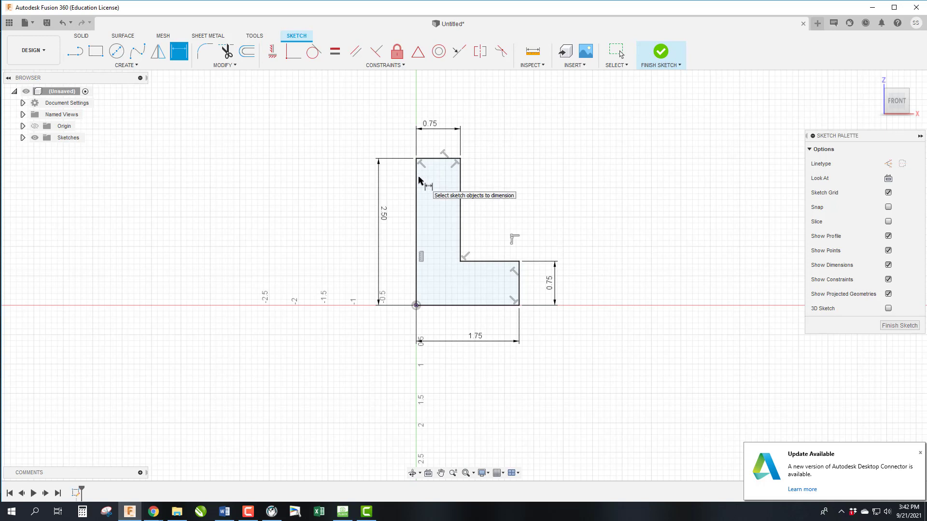
- Extrude the L-shaped profile a distance of 1 inch into a solid body
{"action": "key", "text": "e"}
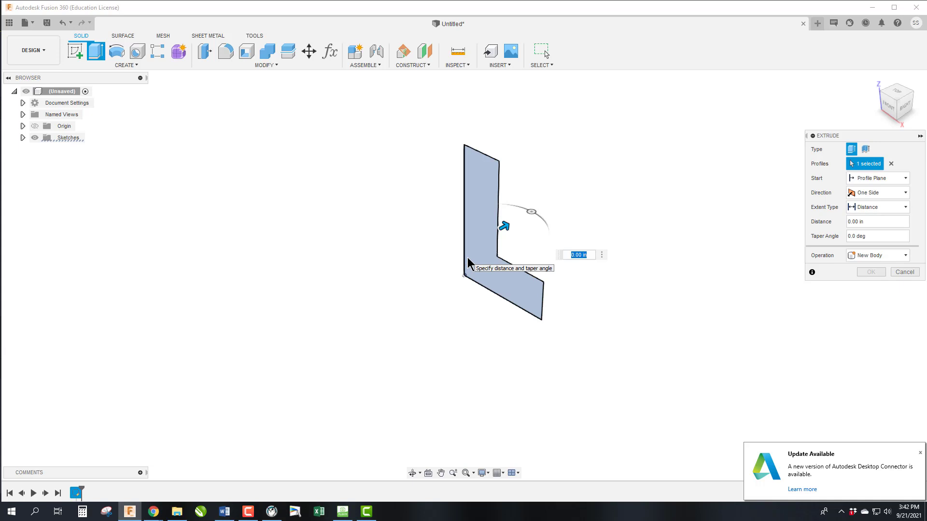
{"action": "type", "text": "1"}
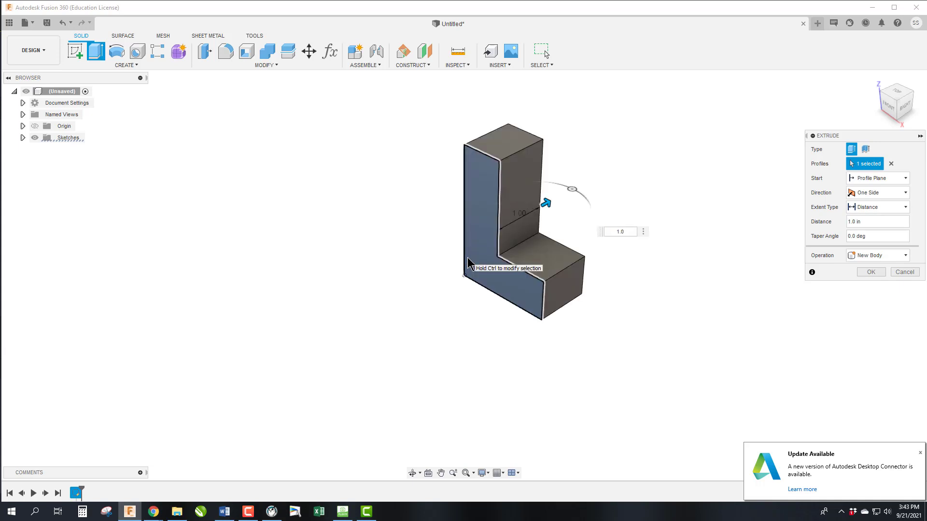
{"action": "key", "text": "Return"}
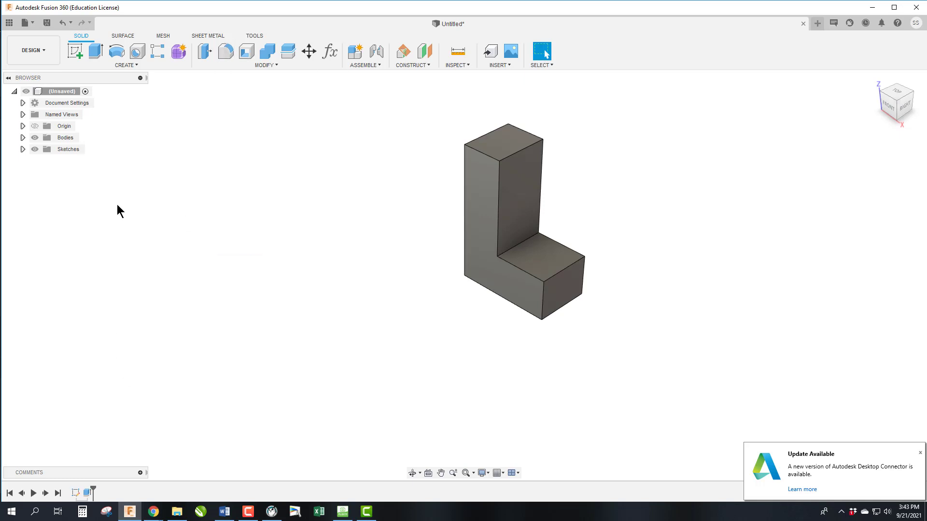
- Edit the L sketch and fillet the corner between its inner lines at 0.20 in
{"action": "right_click", "coordinate": [79, 499]}
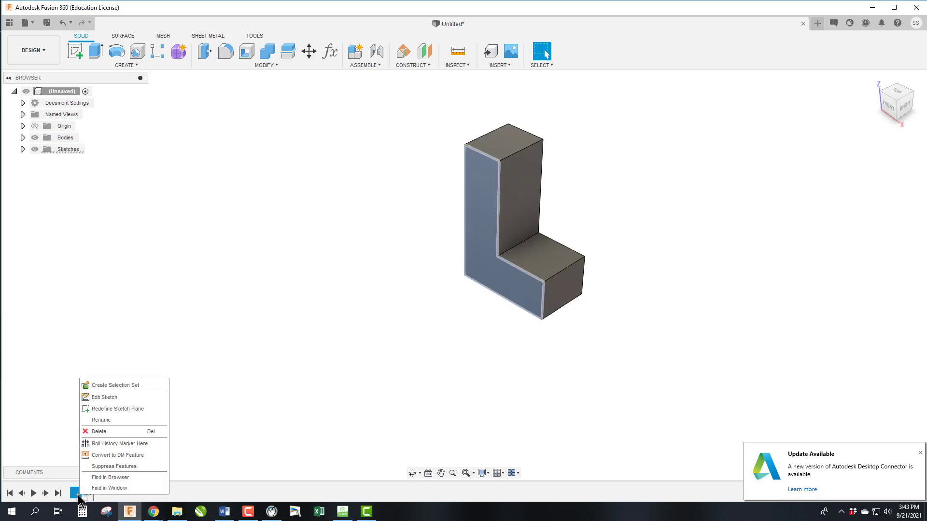
{"action": "left_click", "coordinate": [105, 398]}
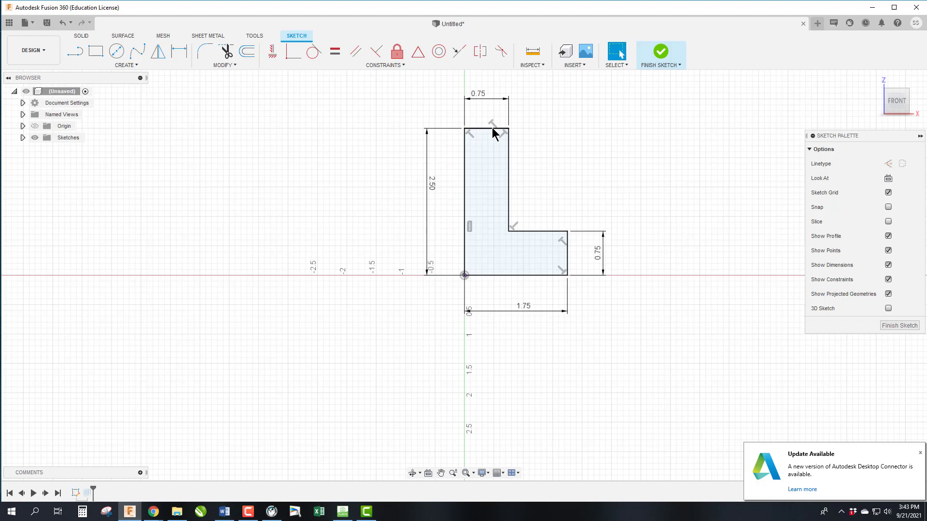
{"action": "left_click", "coordinate": [202, 54]}
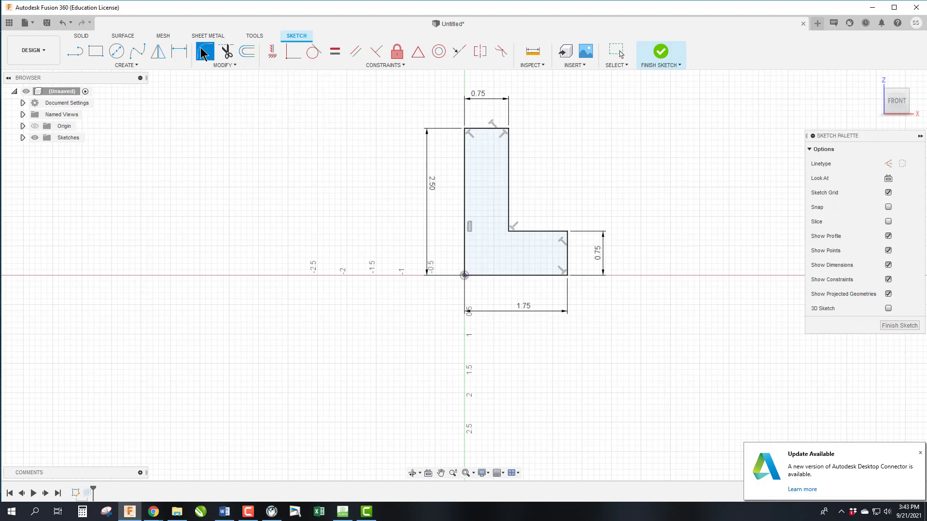
{"action": "left_click", "coordinate": [510, 216]}
{"action": "left_click", "coordinate": [528, 231]}
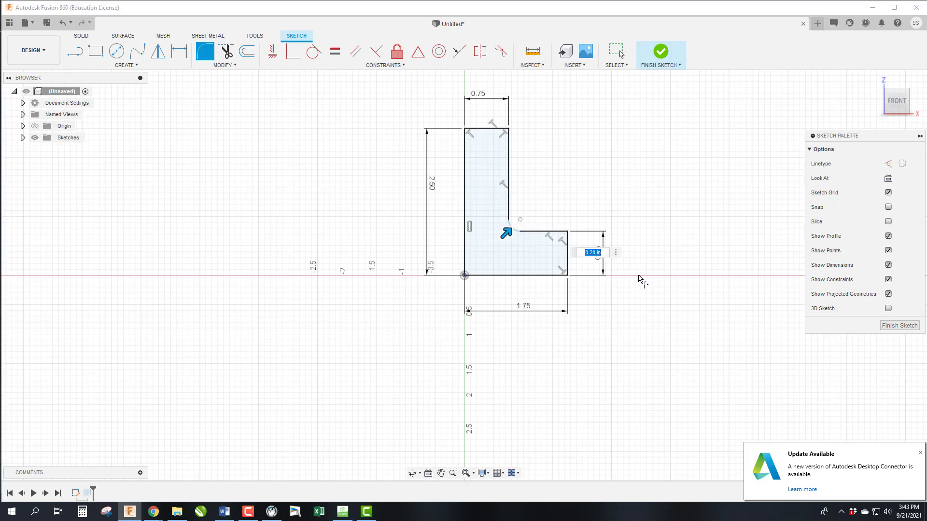
{"action": "key", "text": "Return"}
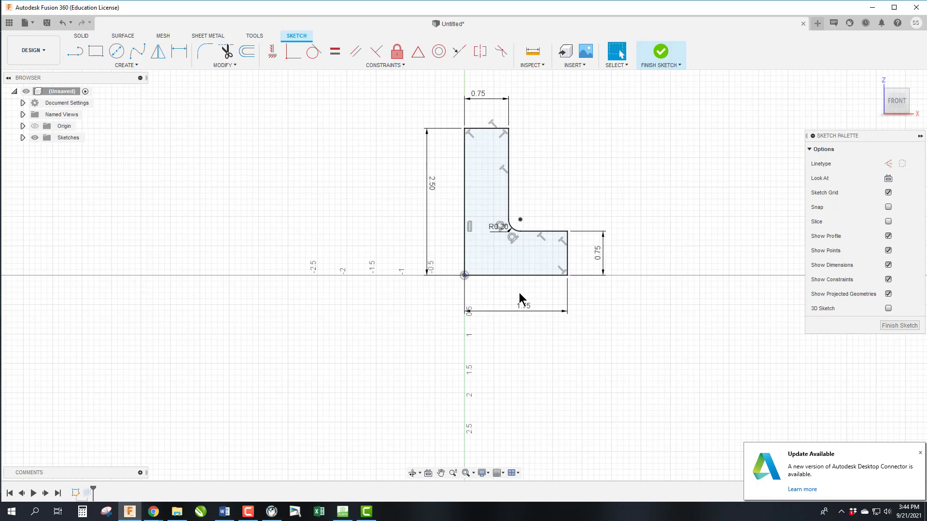
- Finish the sketch and fillet the top edges of both L legs at 0.2 in
{"action": "left_click", "coordinate": [899, 326]}
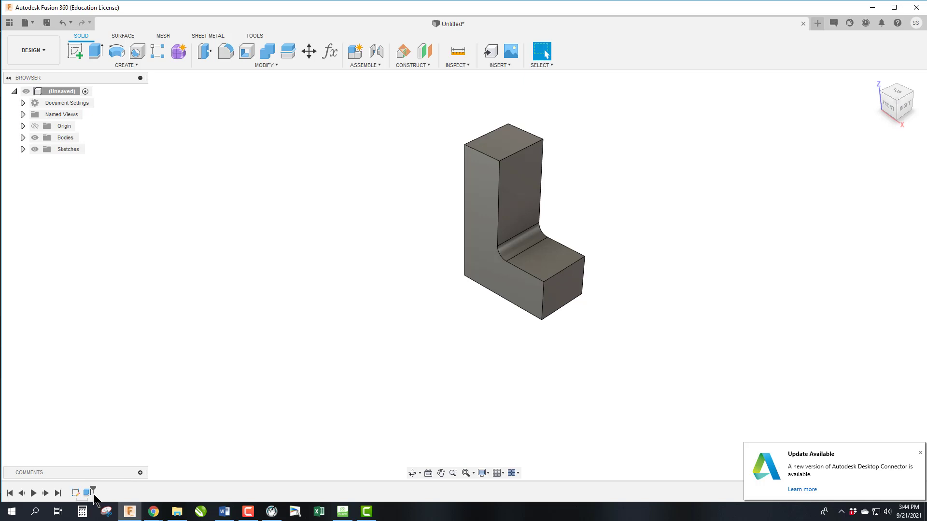
{"action": "left_click", "coordinate": [225, 51]}
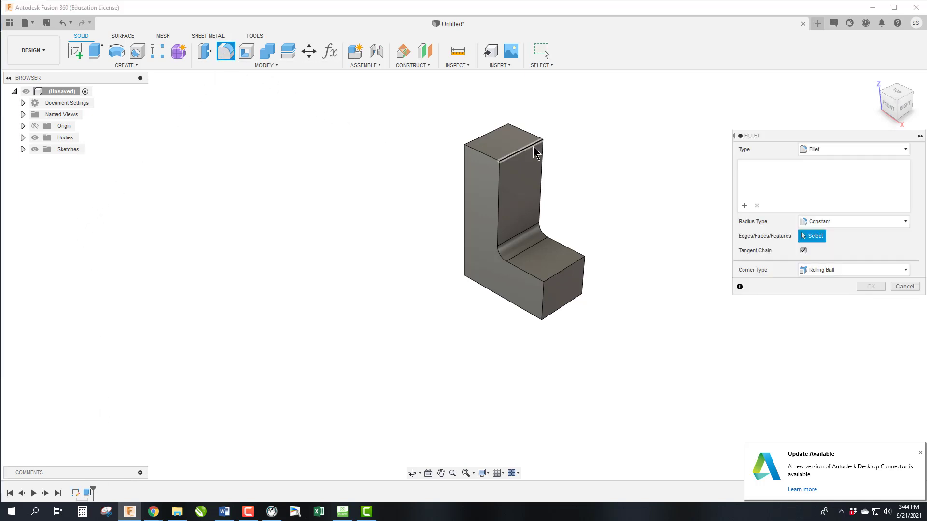
{"action": "left_click", "coordinate": [525, 156]}
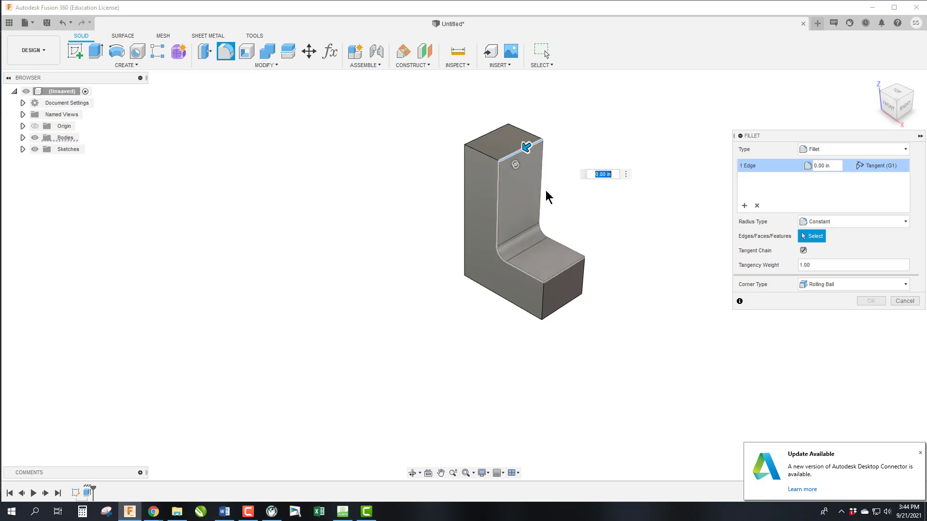
{"action": "left_click", "coordinate": [557, 277]}
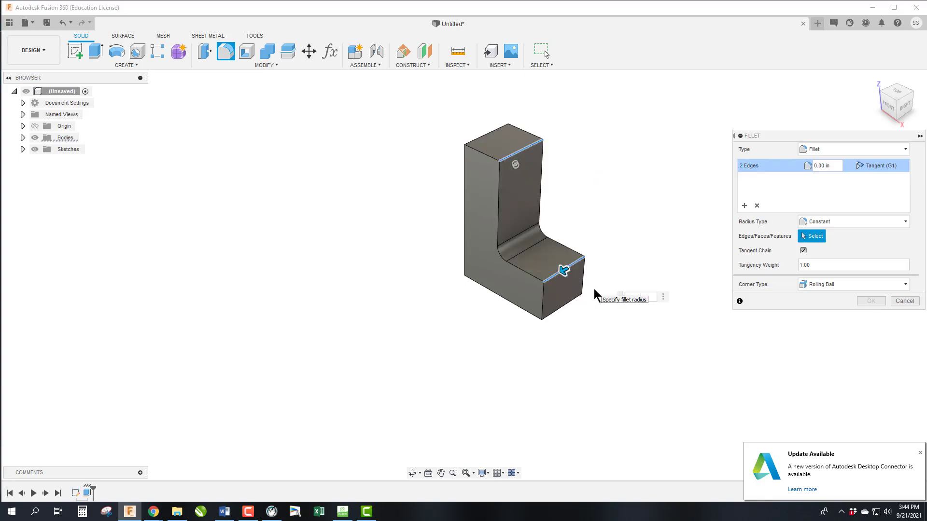
{"action": "type", "text": ".2"}
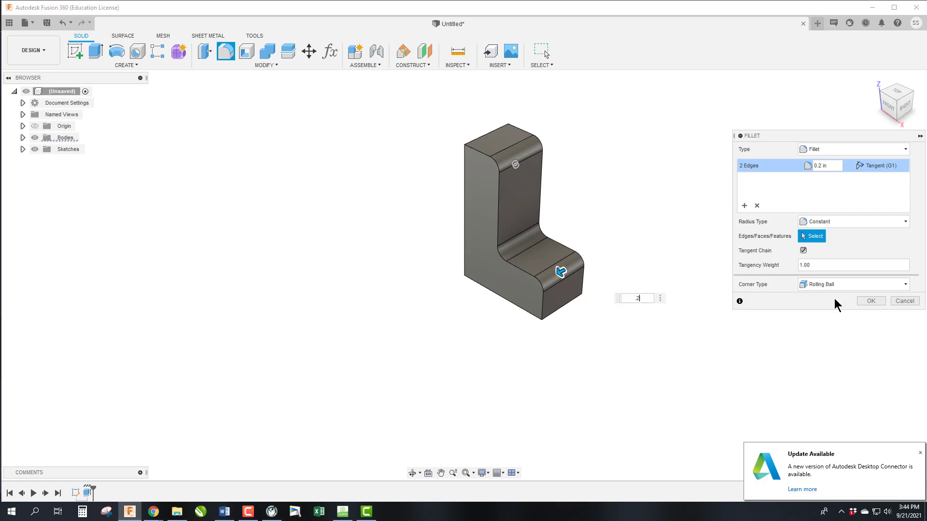
{"action": "left_click", "coordinate": [871, 301]}
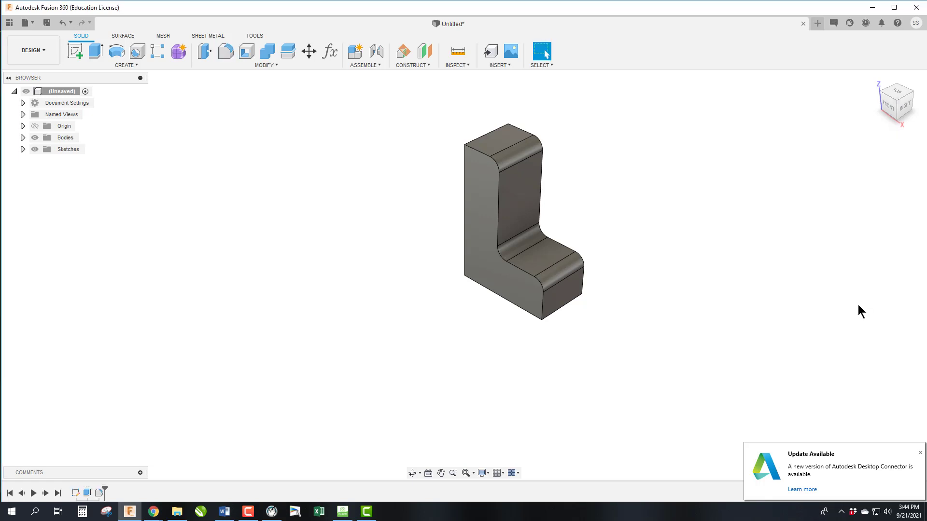
{"action": "right_click", "coordinate": [102, 494]}
{"action": "left_click", "coordinate": [129, 406]}
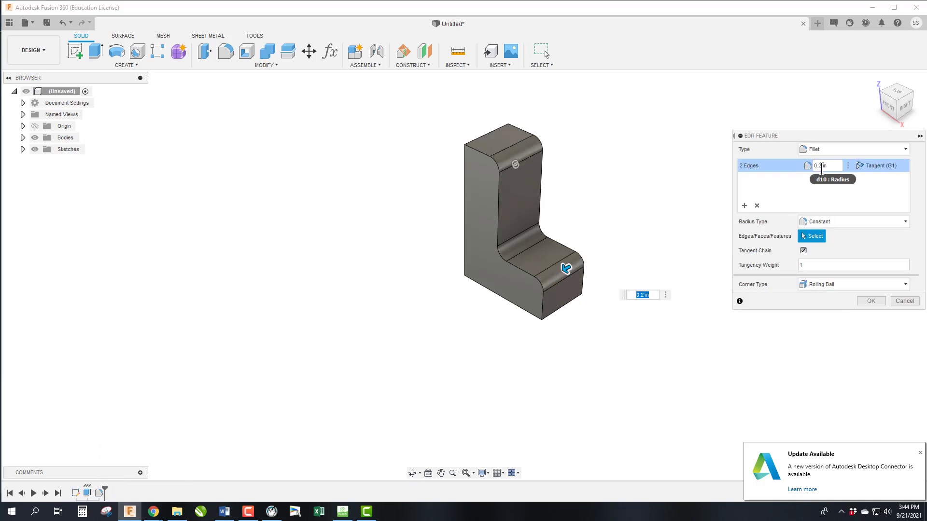
{"action": "type", "text": "5"}
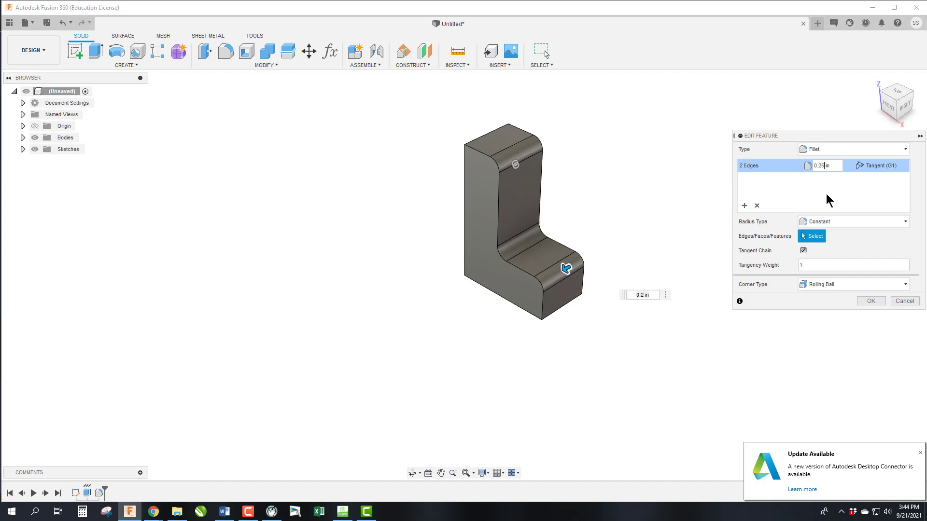
{"action": "key", "text": "BackSpace"}
{"action": "key", "text": "BackSpace"}
{"action": "type", "text": "3"}
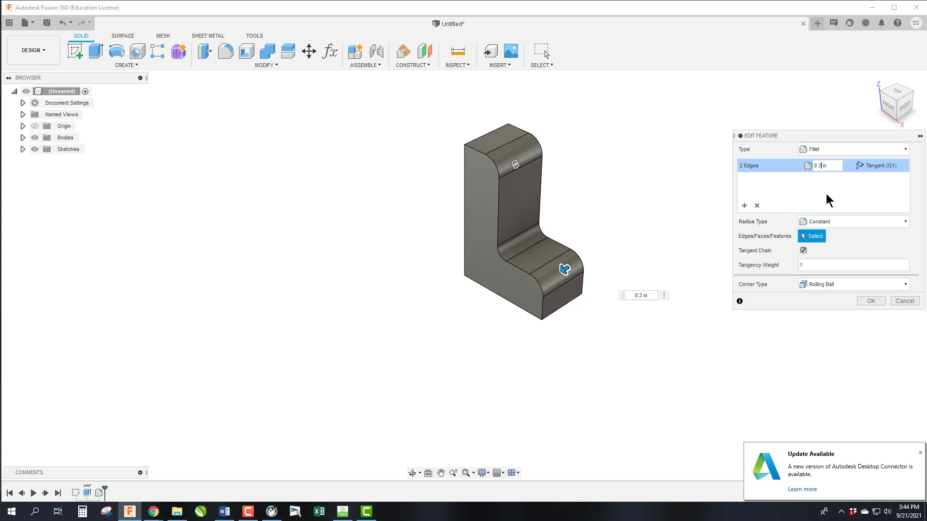
{"action": "key", "text": "BackSpace"}
{"action": "type", "text": "2"}
{"action": "left_click", "coordinate": [871, 301]}
{"action": "right_click", "coordinate": [77, 495]}
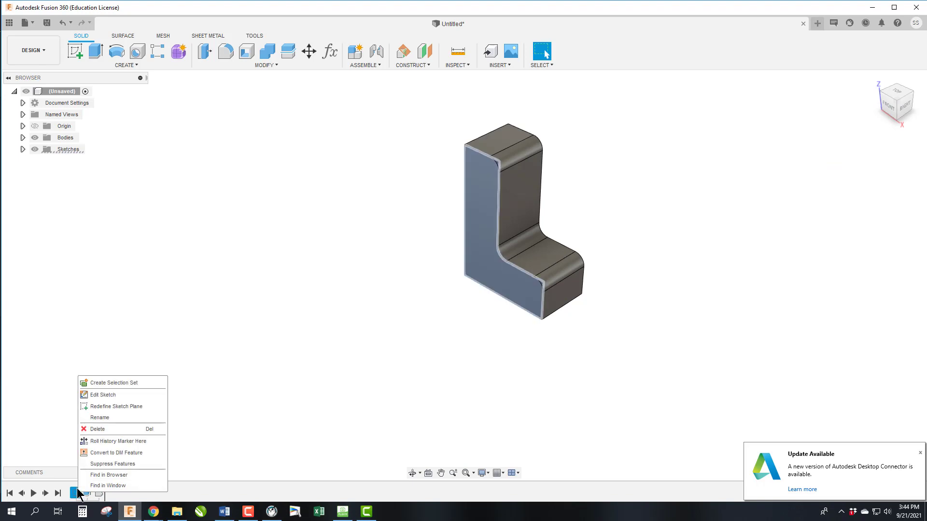
{"action": "left_click", "coordinate": [103, 395]}
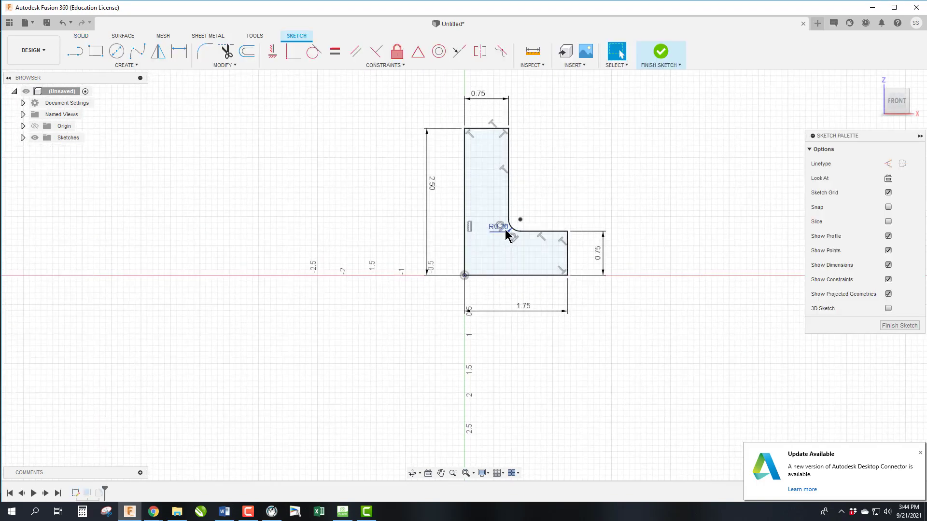
{"action": "double_click", "coordinate": [502, 228]}
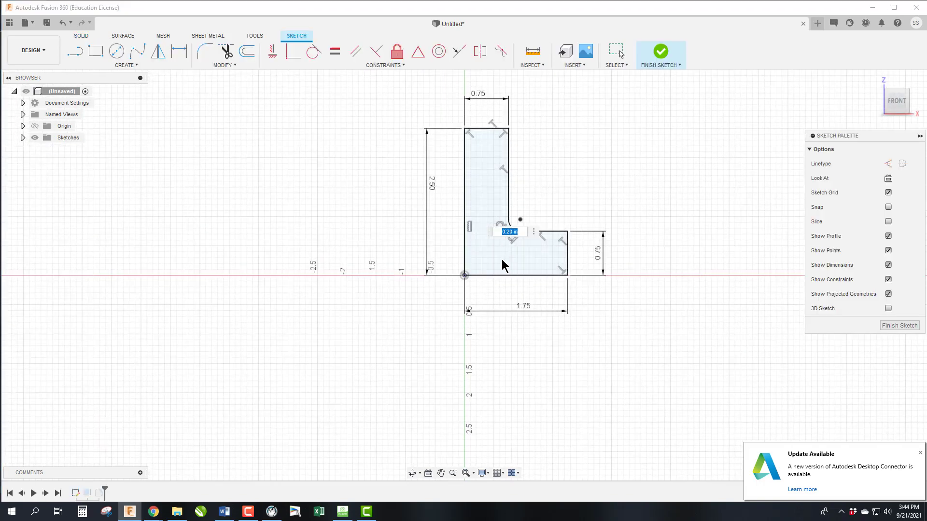
{"action": "left_click", "coordinate": [893, 326]}
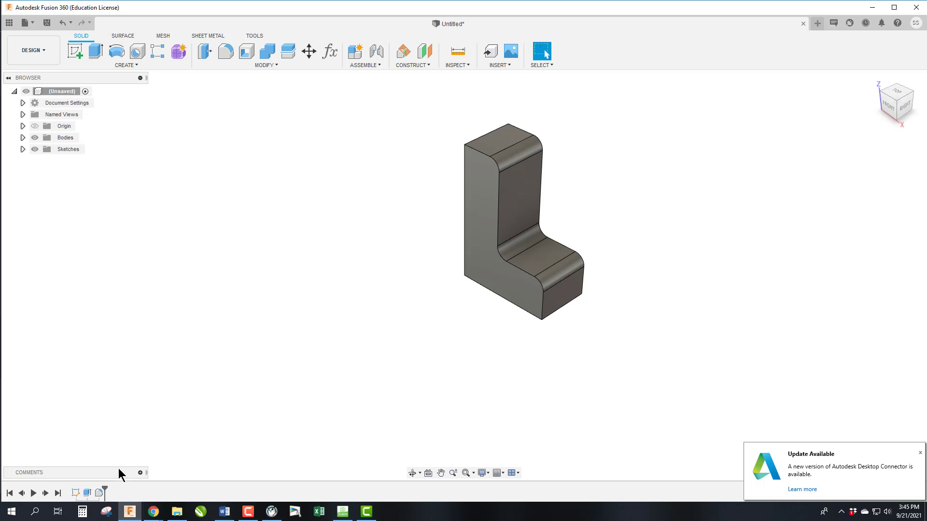
{"action": "left_click", "coordinate": [227, 51]}
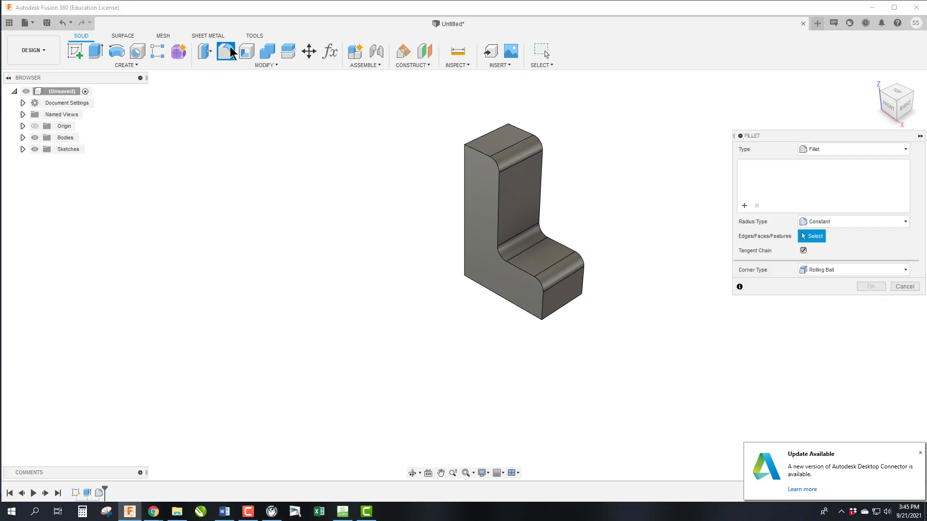
{"action": "left_click", "coordinate": [475, 198]}
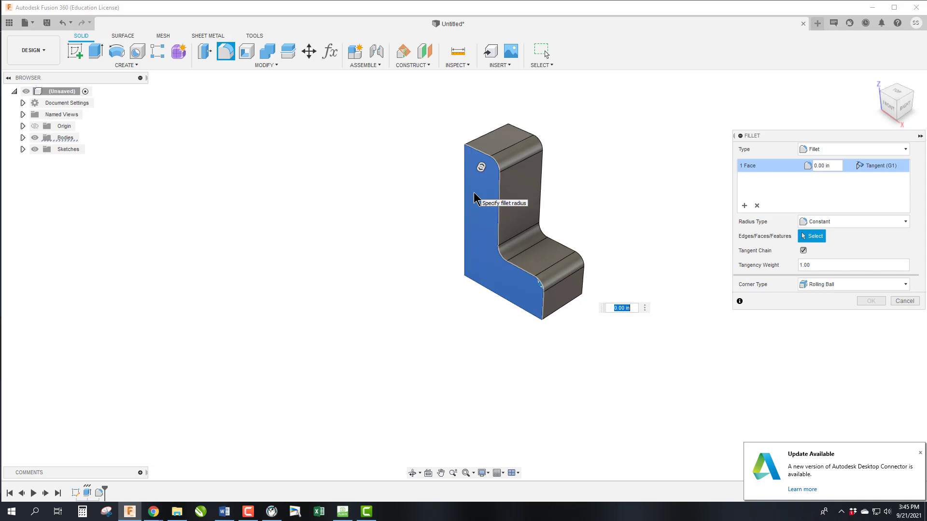
{"action": "type", "text": ".1"}
{"action": "left_click", "coordinate": [923, 94]}
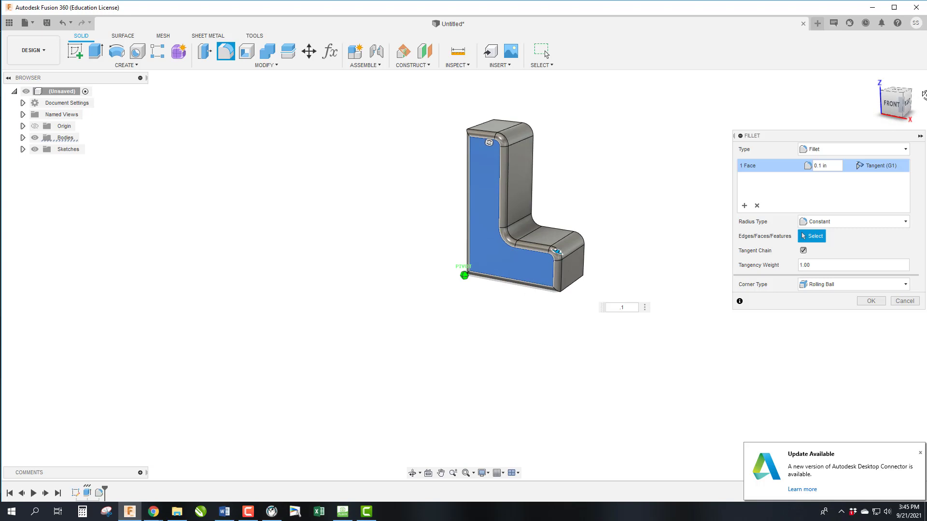
{"action": "left_click", "coordinate": [922, 95]}
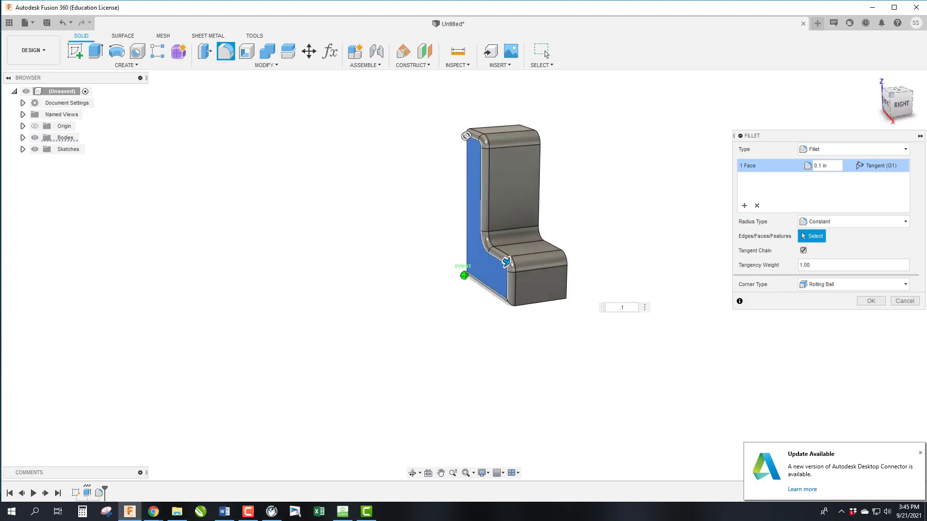
{"action": "left_click", "coordinate": [904, 301]}
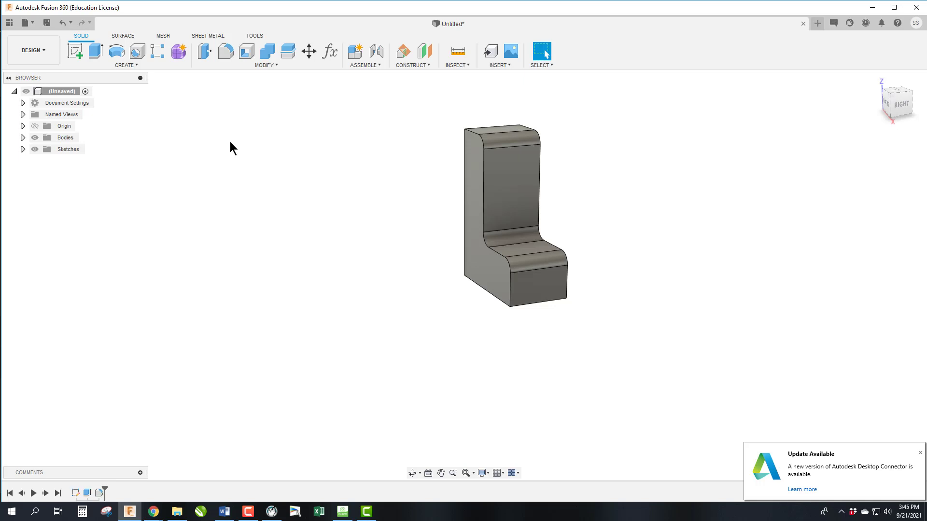
- Fillet all edges of the L's left and right side faces at 0.1 in
{"action": "left_click", "coordinate": [224, 52]}
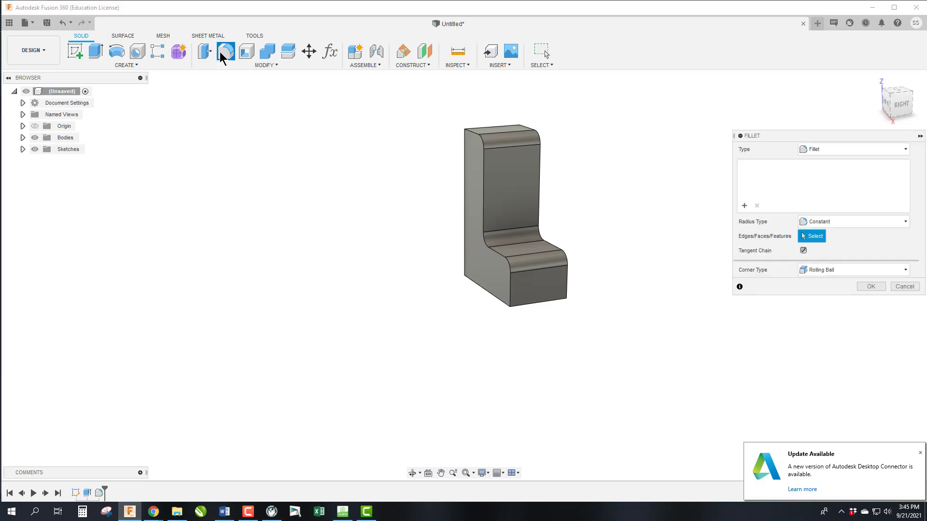
{"action": "left_click", "coordinate": [470, 263]}
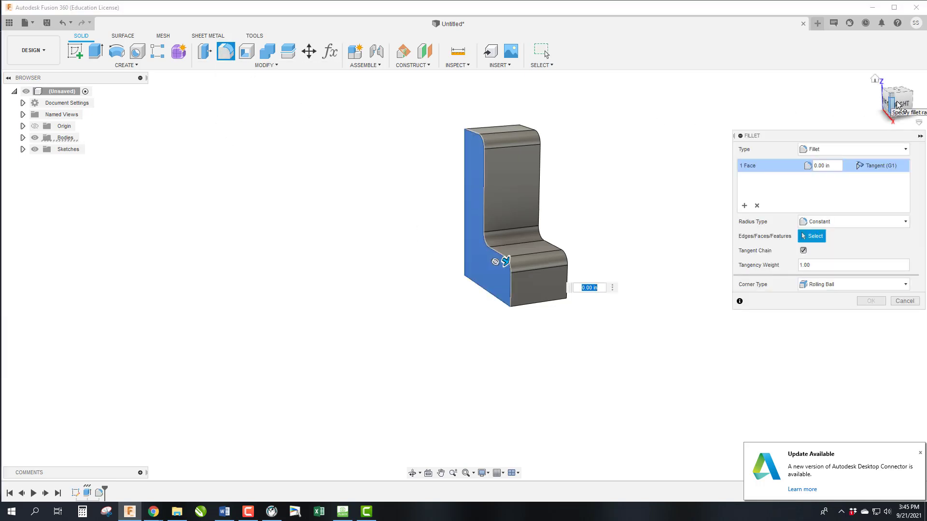
{"action": "middle_click_drag", "start_coordinate": [463, 275], "coordinate": [550, 255], "text": "shift"}
{"action": "left_click", "coordinate": [504, 270]}
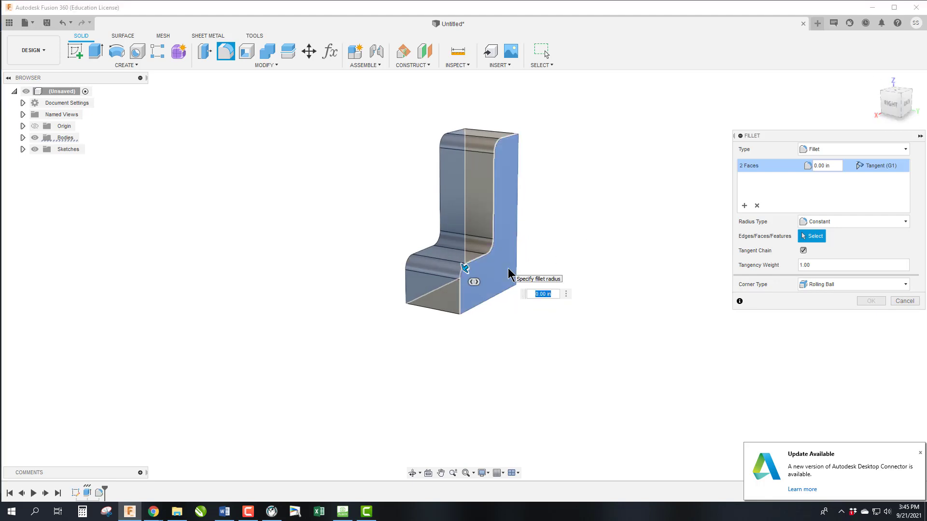
{"action": "type", "text": ".1"}
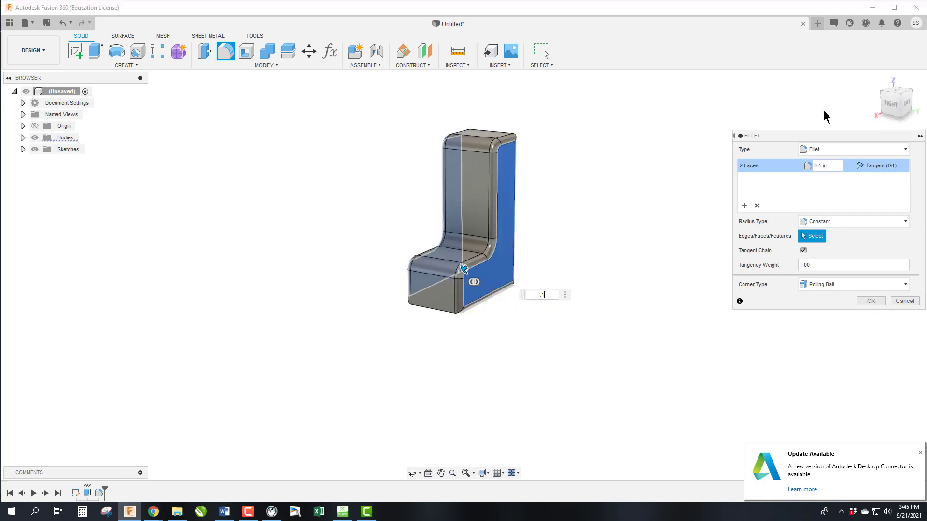
{"action": "middle_click_drag", "start_coordinate": [463, 269], "coordinate": [589, 257], "text": "shift"}
{"action": "left_click", "coordinate": [874, 302]}
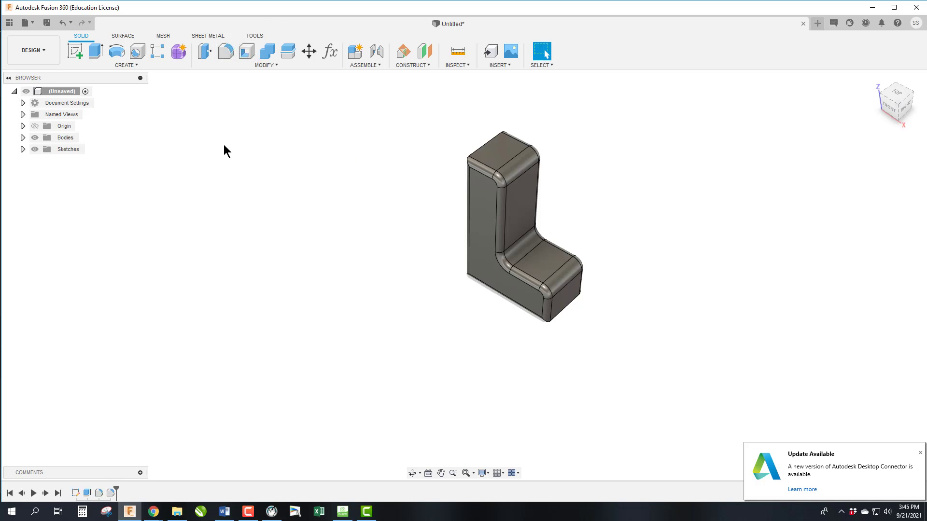
- Save the part to 10000-Fusion Monday under a W2 name containing the author's surname
{"action": "left_click", "coordinate": [47, 24]}
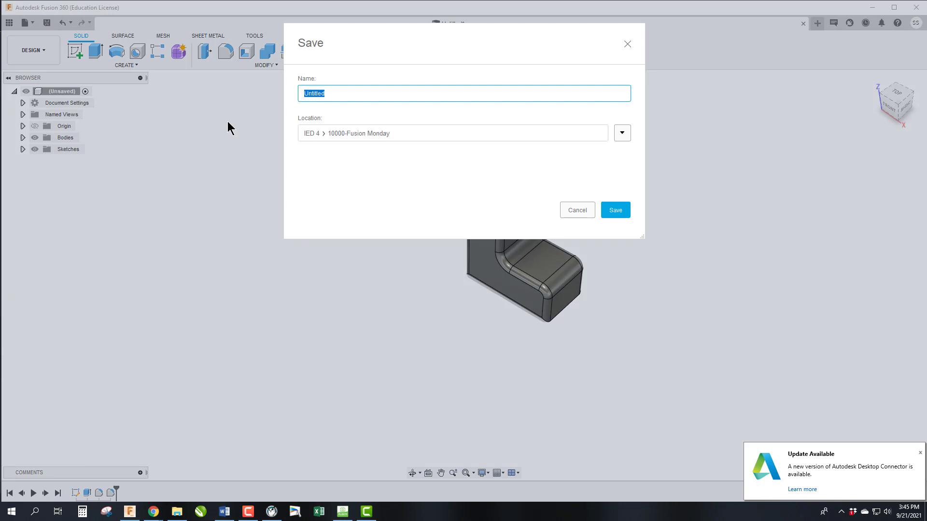
{"action": "type", "text": "W2-Seacrist Foi"}
{"action": "key", "text": "BackSpace"}
{"action": "key", "text": "BackSpace"}
{"action": "type", "text": "ile"}
{"action": "left_click", "coordinate": [618, 210]}
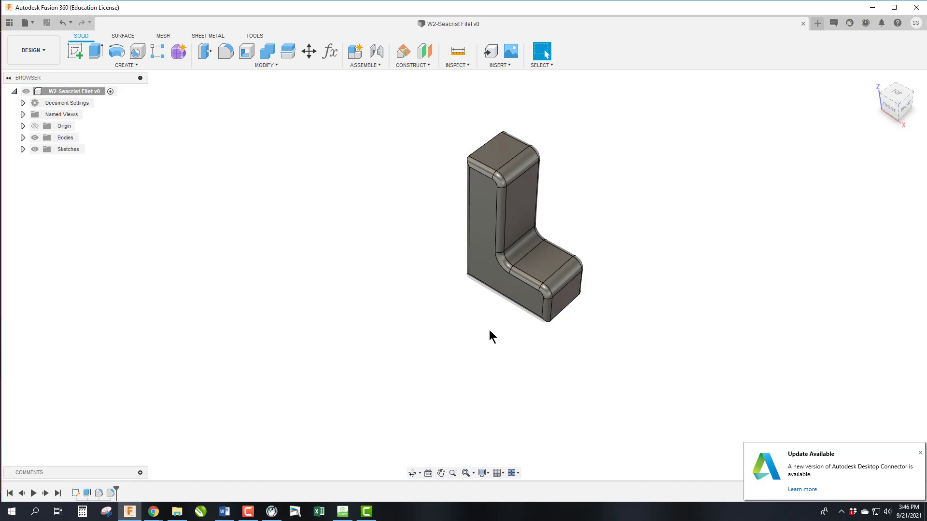
- In the Data Panel, rename the week-2 design from Filet to W2 Fillet
{"action": "left_click", "coordinate": [9, 23]}
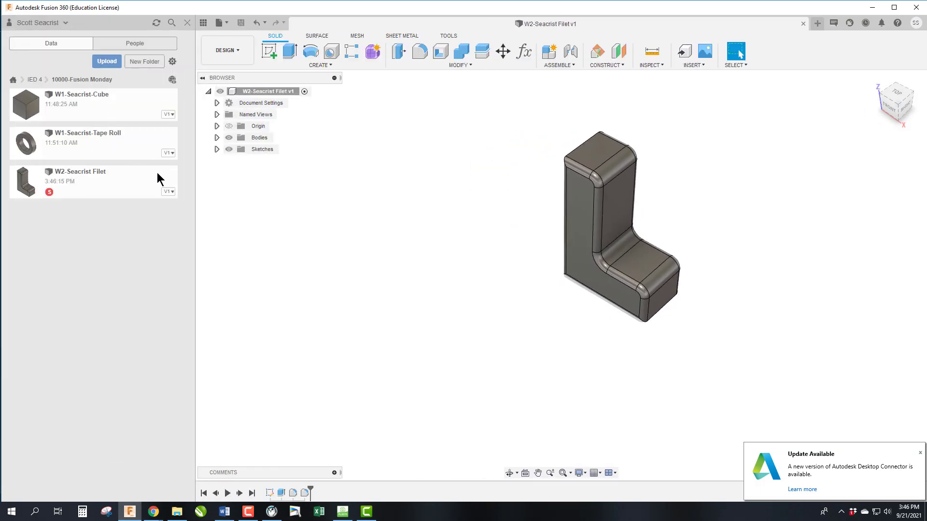
{"action": "right_click", "coordinate": [76, 173]}
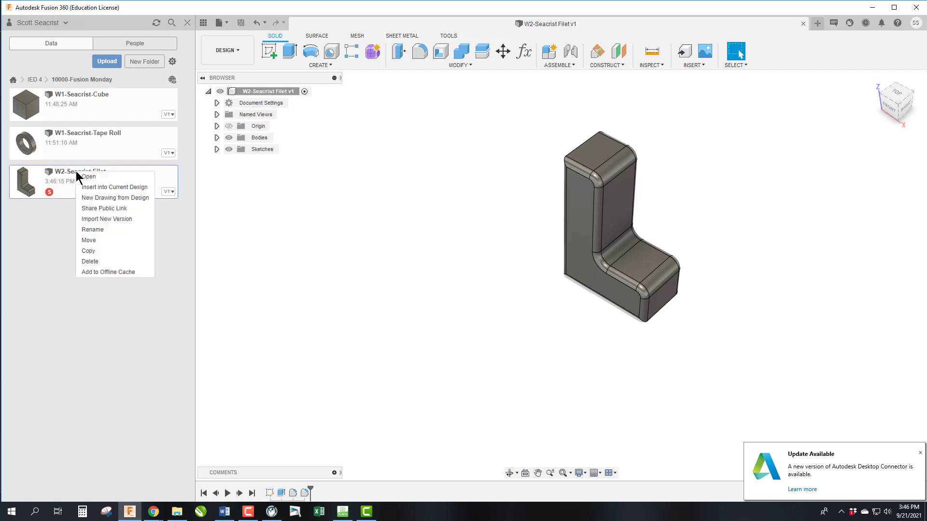
{"action": "left_click", "coordinate": [92, 229]}
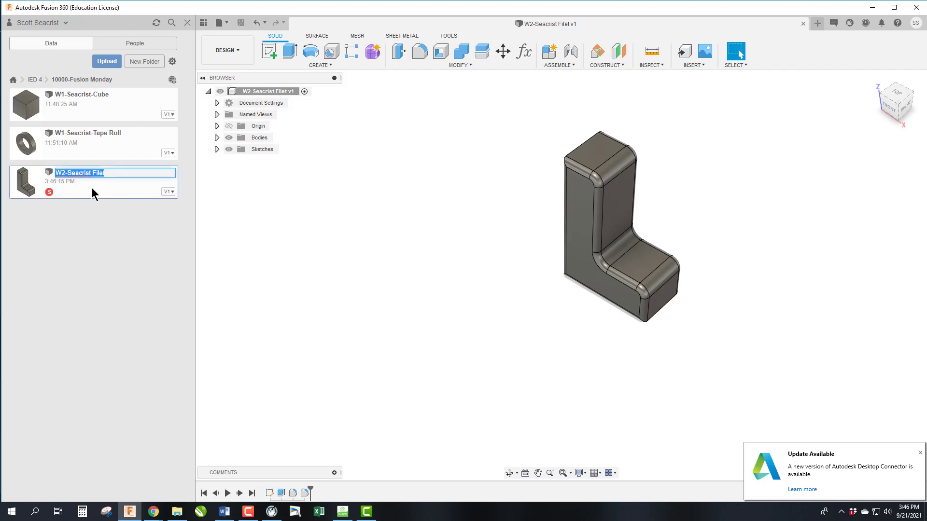
{"action": "left_click", "coordinate": [99, 173]}
{"action": "type", "text": "l"}
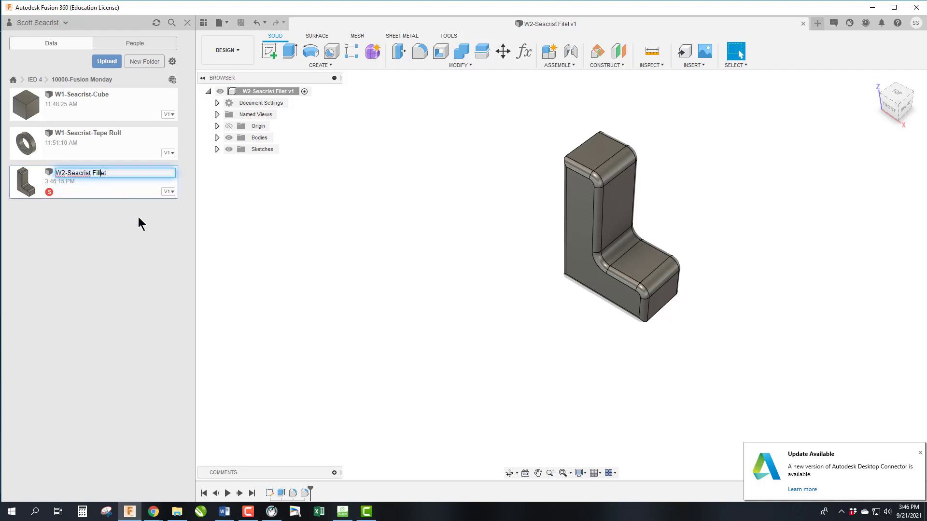
{"action": "key", "text": "Return"}
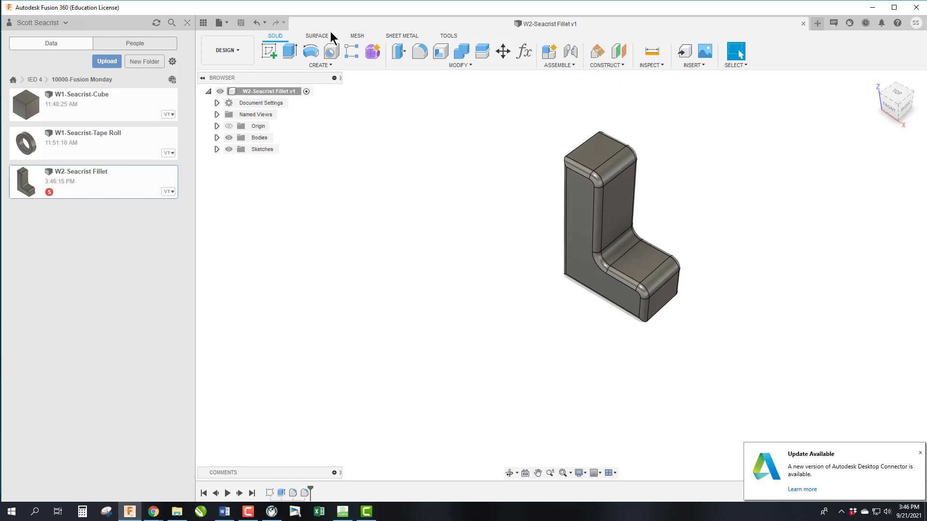
- Create a new design, sketch on the XZ front plane, and draw the 2.5 vertical line
{"action": "left_click", "coordinate": [224, 24]}
{"action": "left_click", "coordinate": [229, 35]}
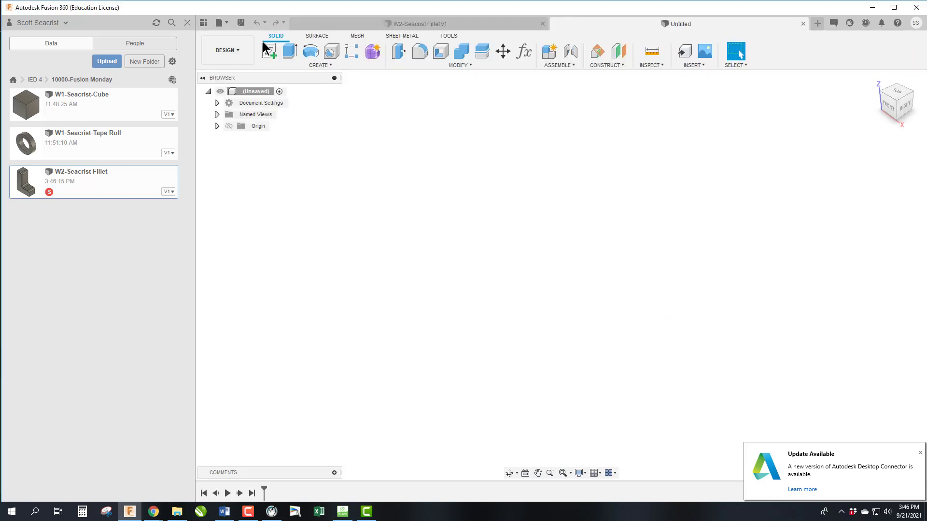
{"action": "left_click", "coordinate": [588, 254]}
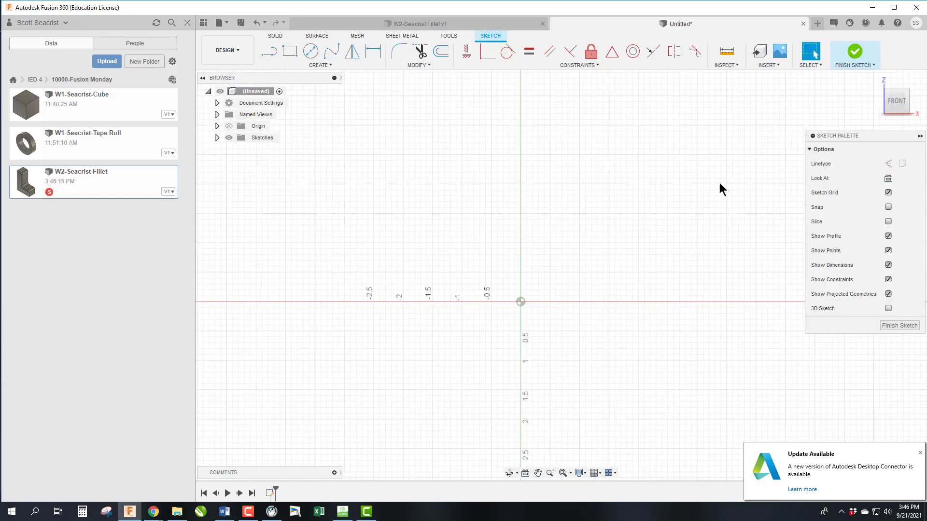
{"action": "left_click", "coordinate": [265, 54]}
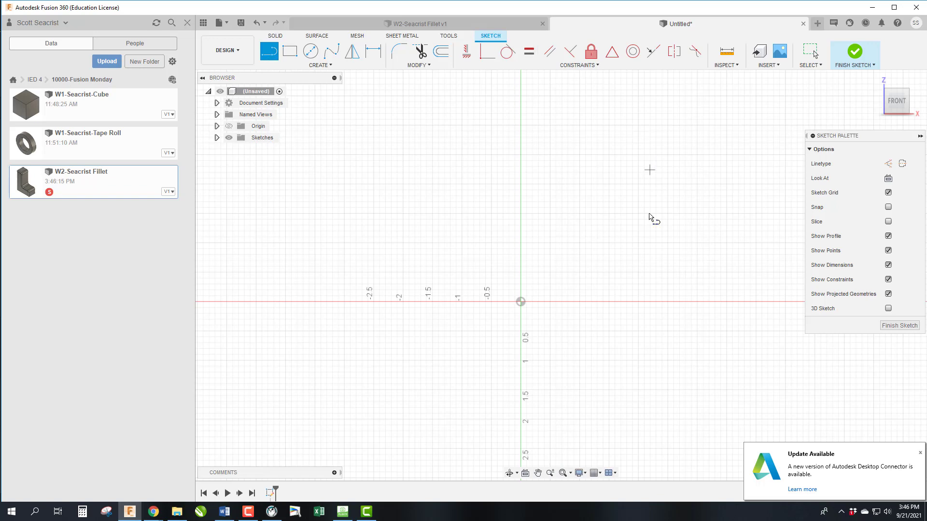
{"action": "left_click", "coordinate": [520, 302]}
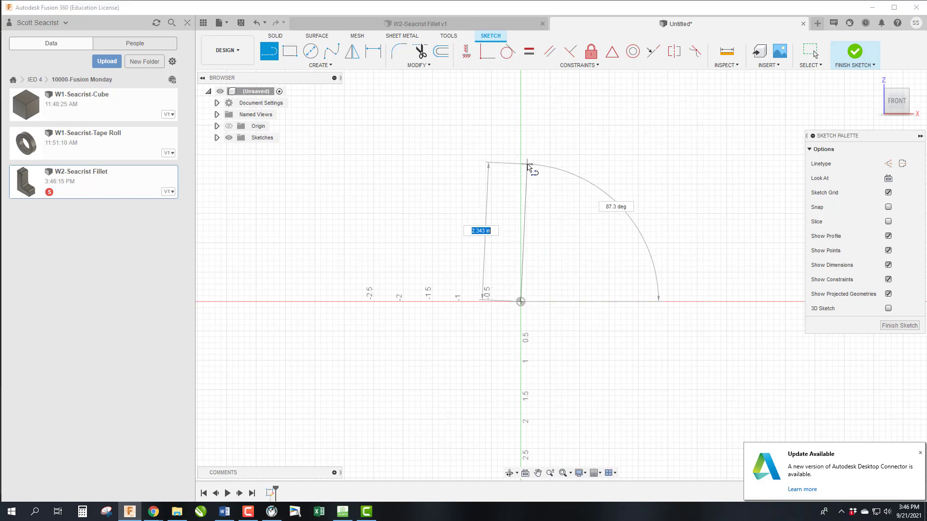
{"action": "type", "text": "2"}
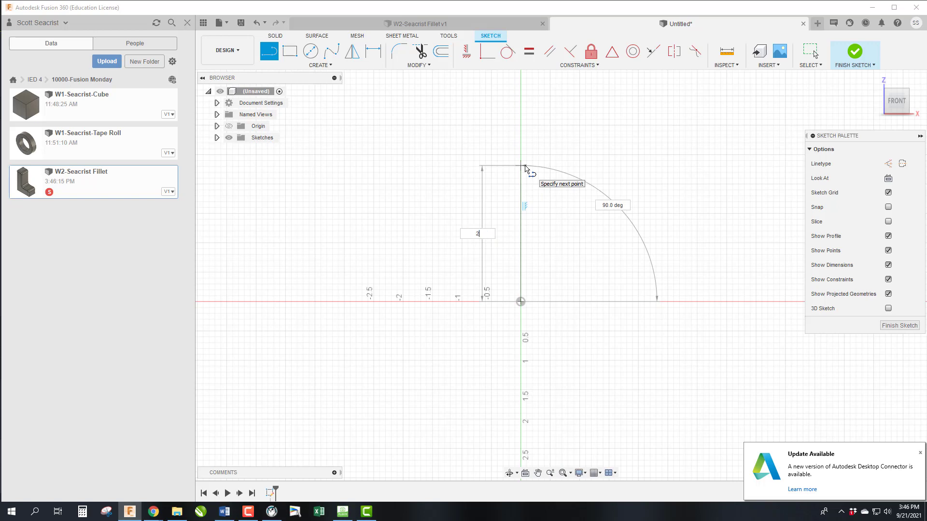
{"action": "type", "text": ".5"}
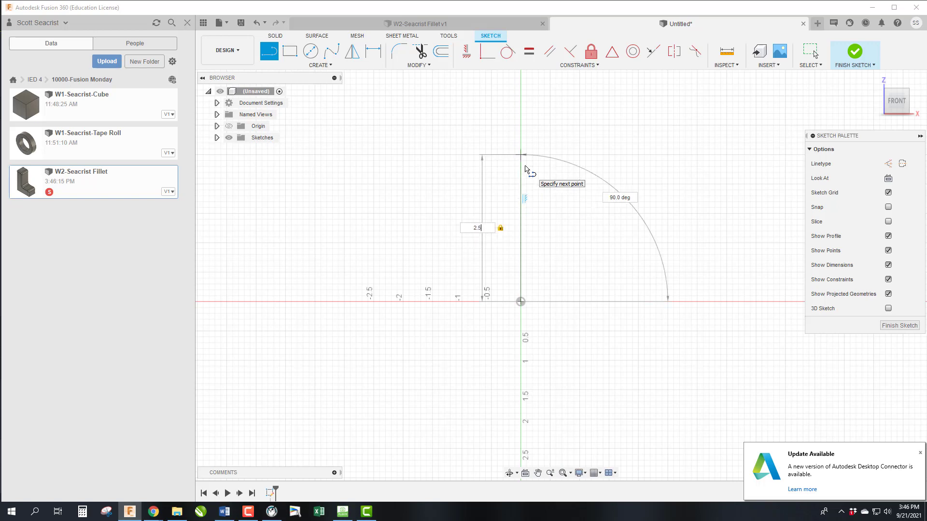
{"action": "key", "text": "Return"}
{"action": "key", "text": "Escape"}
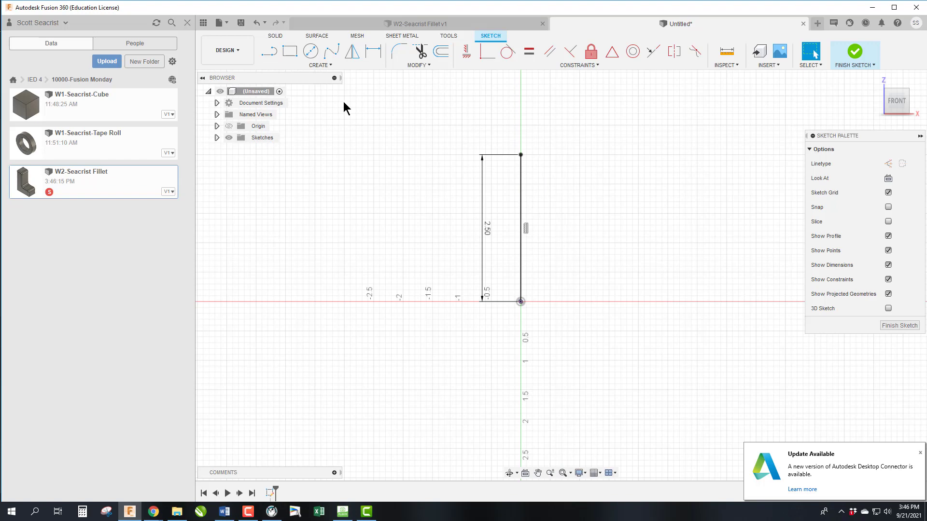
- Draw the 0.75 top line and the 1.75 line down to the L's inner corner
{"action": "left_click", "coordinate": [270, 52]}
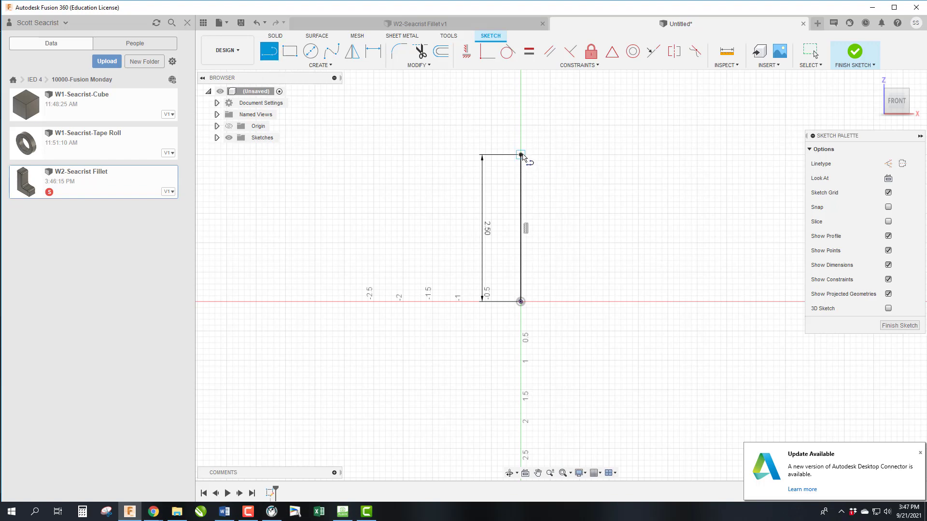
{"action": "left_click", "coordinate": [520, 155]}
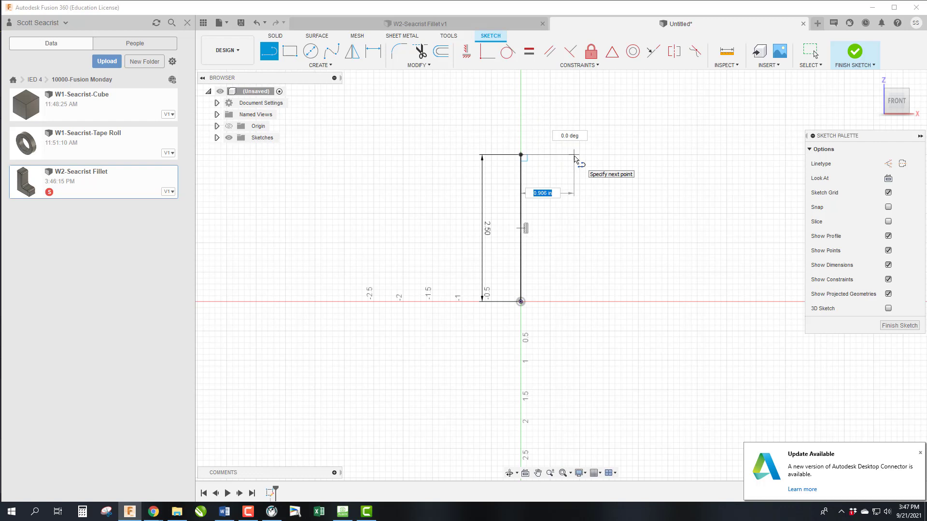
{"action": "key", "text": "BackSpace"}
{"action": "type", "text": ".75"}
{"action": "key", "text": "Return"}
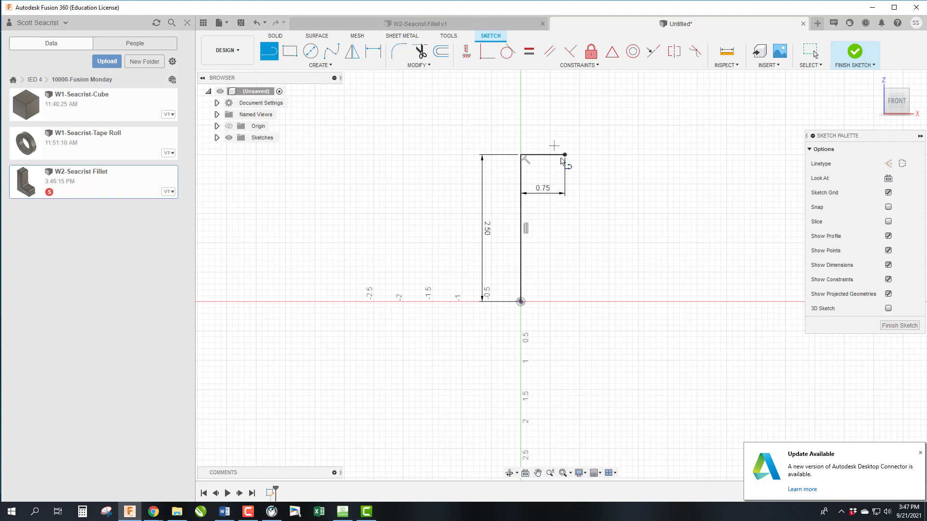
{"action": "left_click_drag", "start_coordinate": [565, 155], "coordinate": [563, 257]}
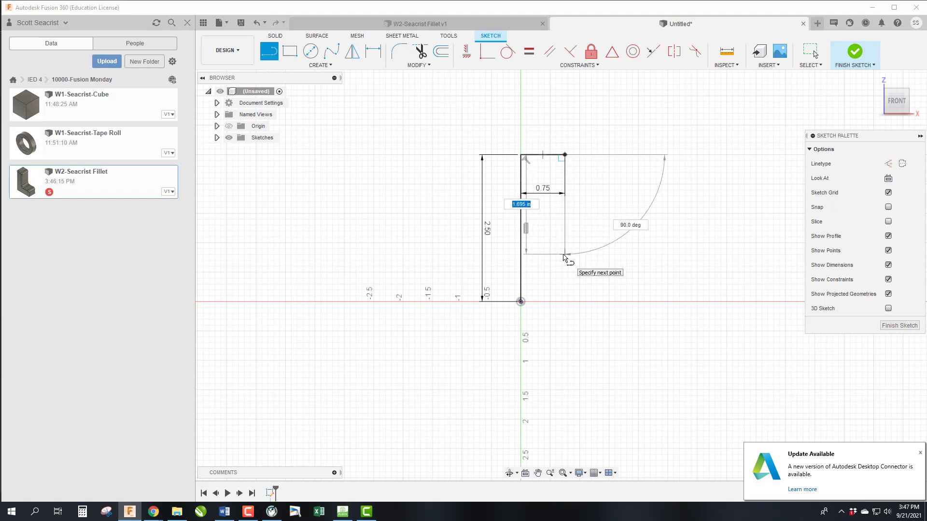
{"action": "type", "text": "1.75"}
{"action": "key", "text": "Tab"}
{"action": "key", "text": "Escape"}
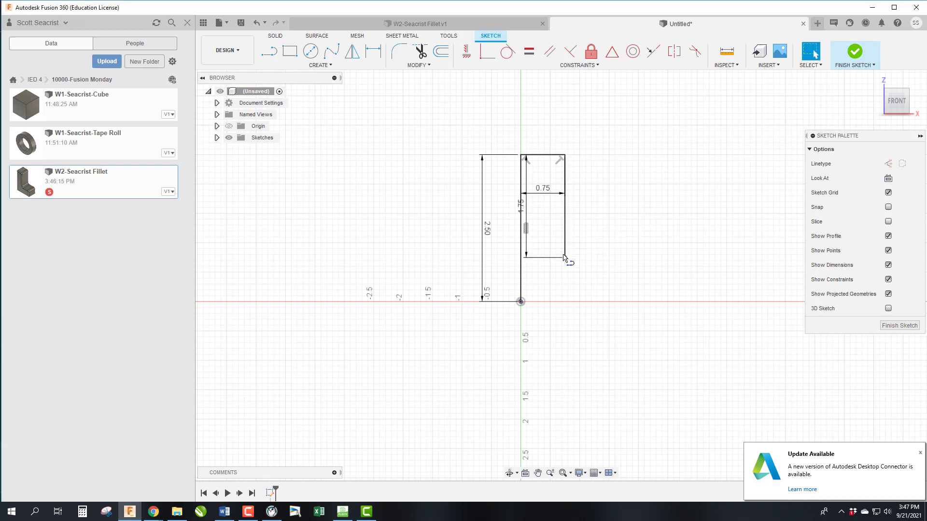
- Add the 1.00 foot line and 0.75 end line, then close the L at the origin
{"action": "key", "text": "l"}
{"action": "left_click", "coordinate": [565, 257]}
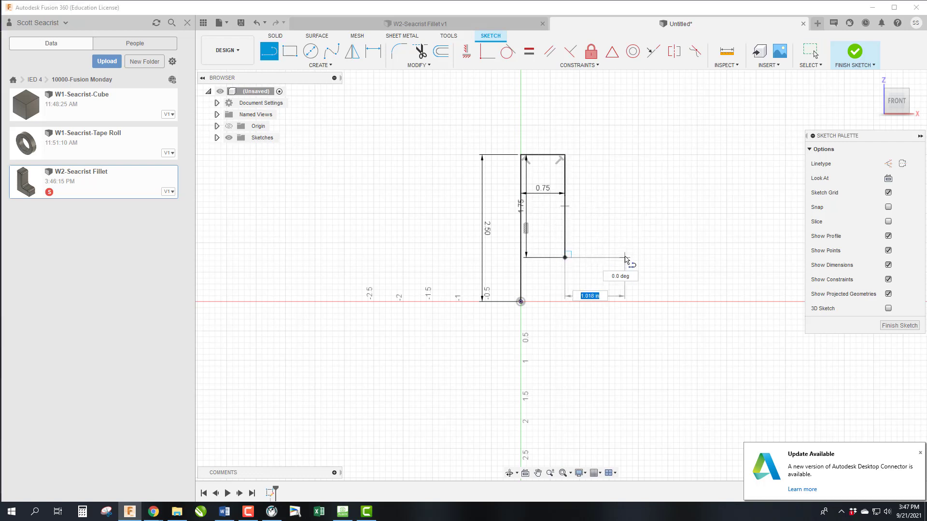
{"action": "type", "text": "1"}
{"action": "key", "text": "Return"}
{"action": "key", "text": "Escape"}
{"action": "key", "text": "l"}
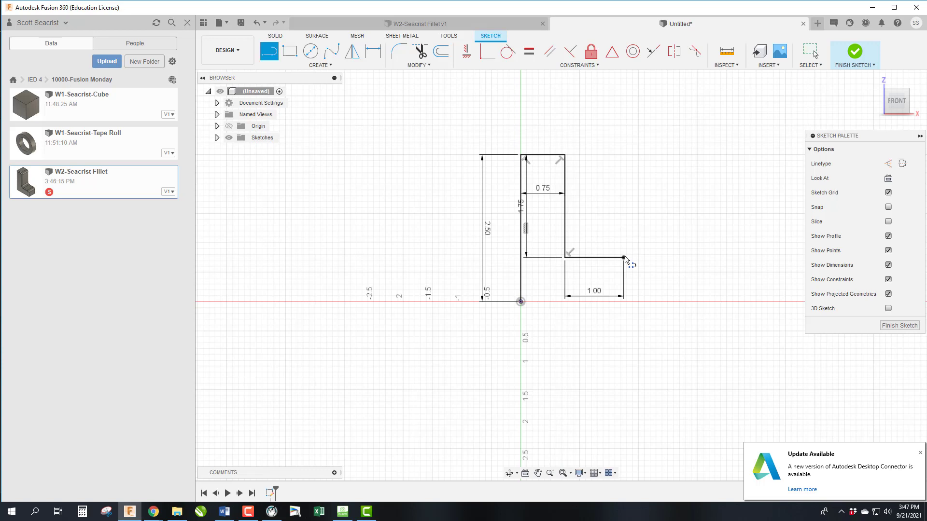
{"action": "left_click", "coordinate": [623, 258]}
{"action": "type", "text": ".75"}
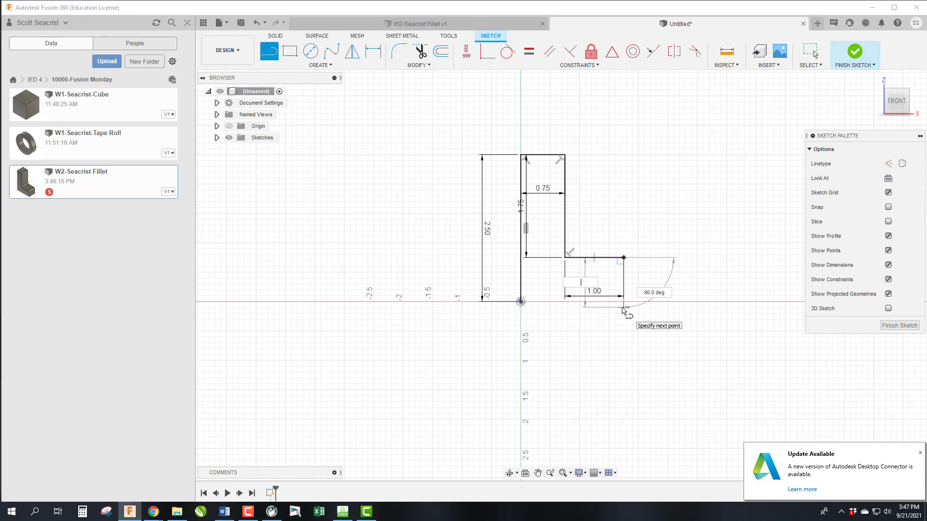
{"action": "key", "text": "Return"}
{"action": "key", "text": "Escape"}
{"action": "key", "text": "l"}
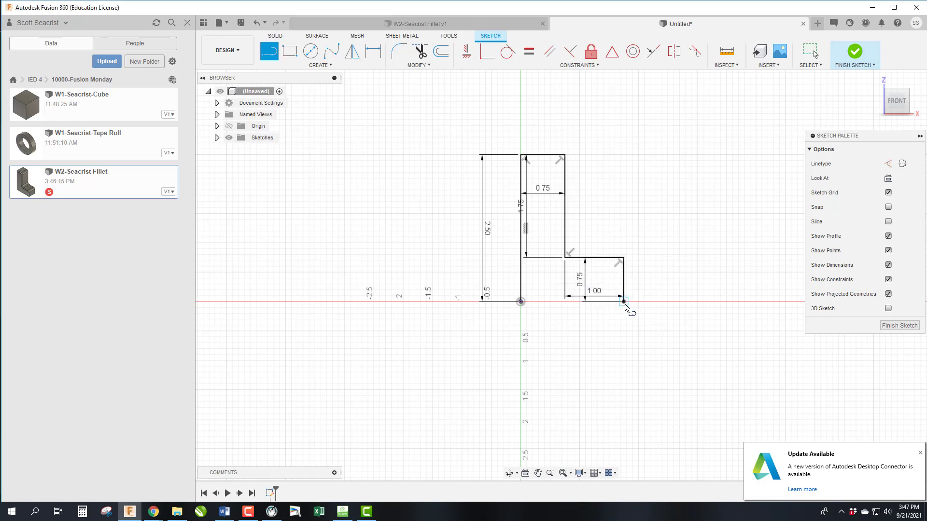
{"action": "left_click", "coordinate": [623, 302]}
{"action": "left_click", "coordinate": [524, 301]}
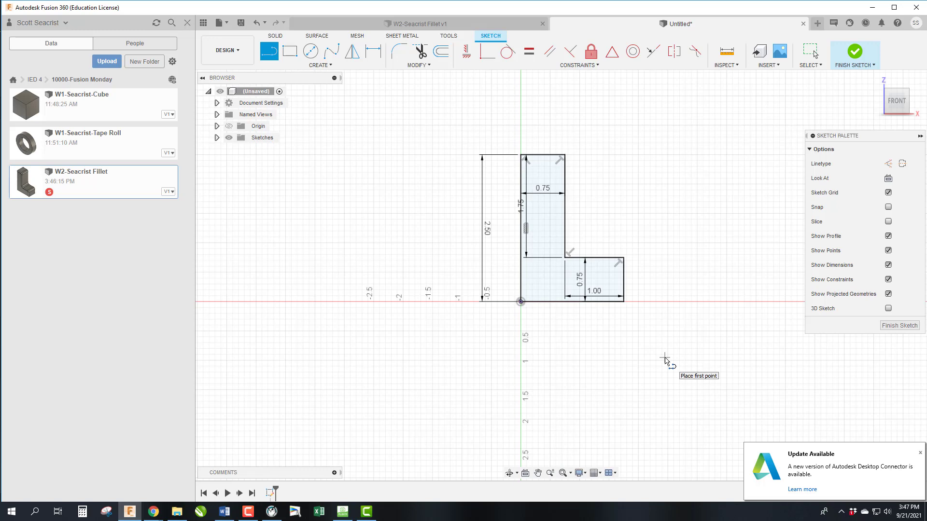
- Extrude the L profile 1 inch into a solid body
{"action": "type", "text": "e"}
{"action": "type", "text": "1"}
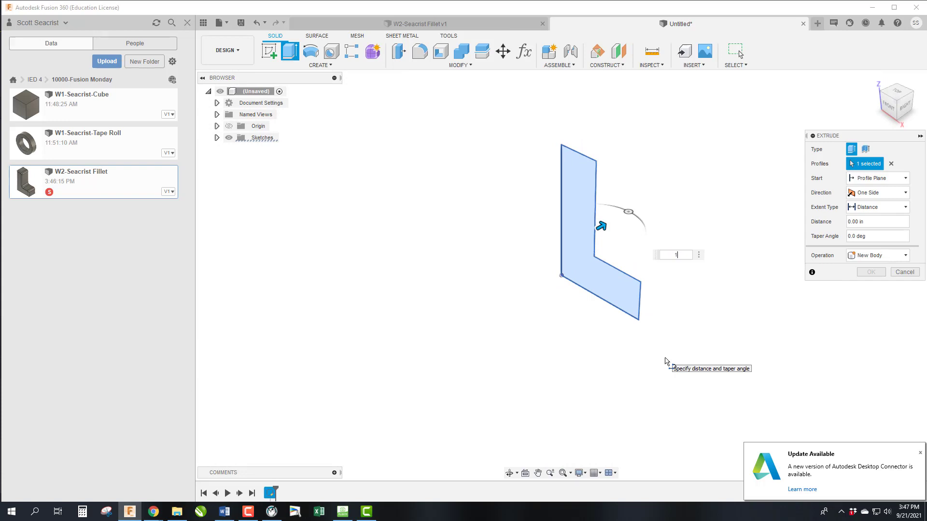
{"action": "left_click", "coordinate": [861, 273]}
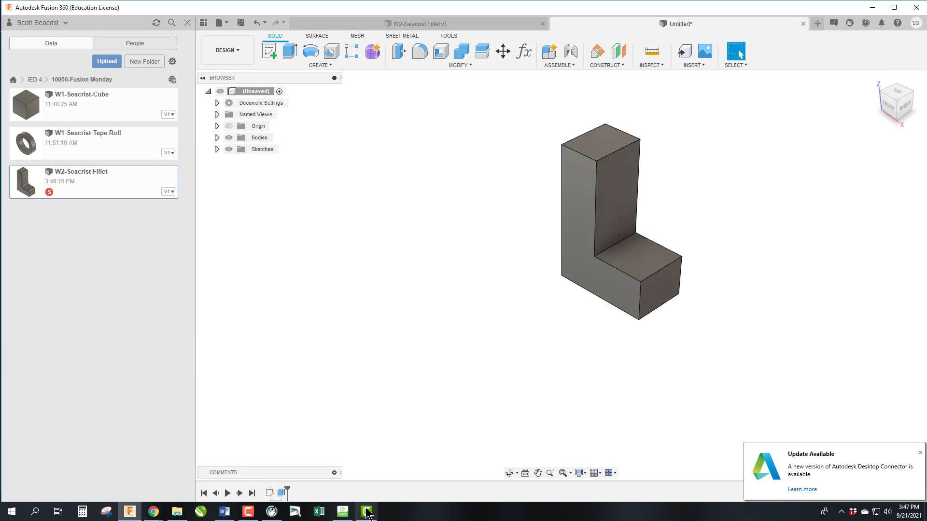
{"action": "right_click", "coordinate": [268, 493]}
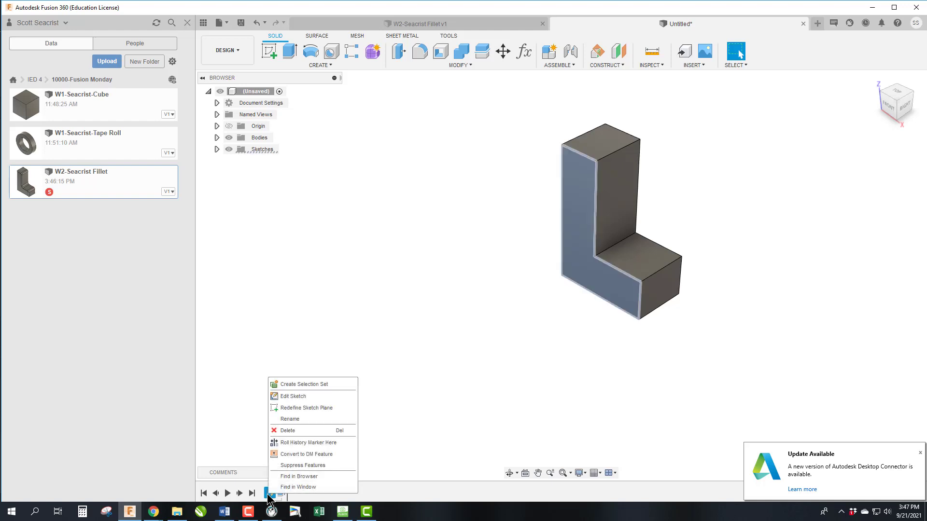
{"action": "left_click", "coordinate": [291, 483]}
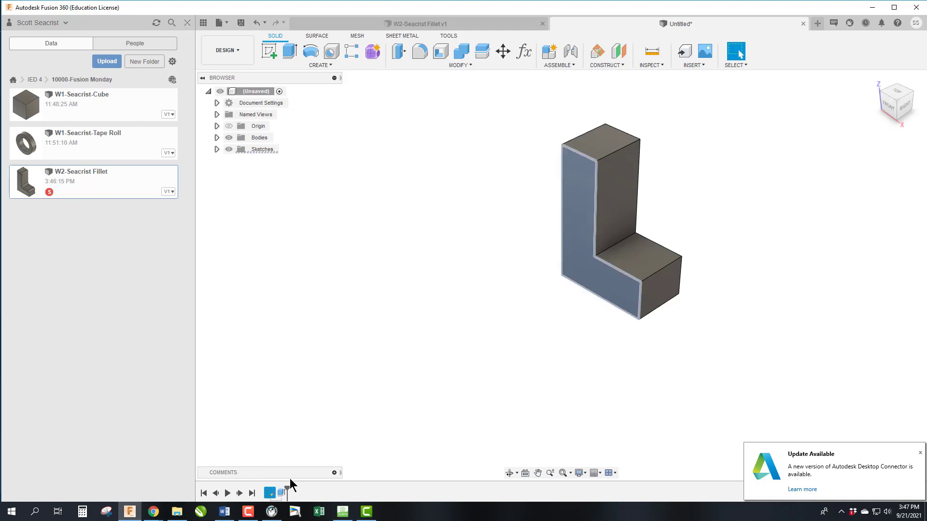
- Reopen the extrusion's settings, cancel without changes, and bring up the sketch's timeline menu
{"action": "right_click", "coordinate": [280, 493]}
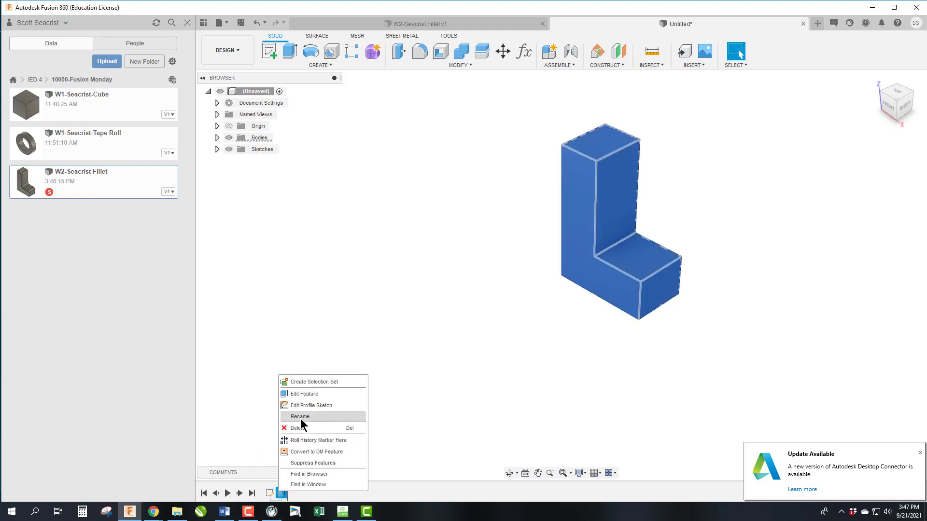
{"action": "left_click", "coordinate": [305, 394]}
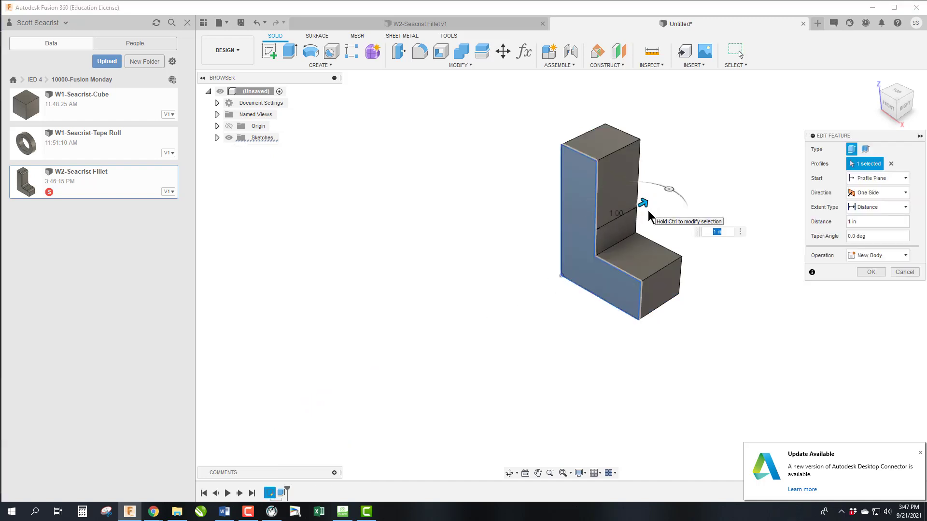
{"action": "left_click", "coordinate": [905, 273]}
{"action": "right_click", "coordinate": [274, 496]}
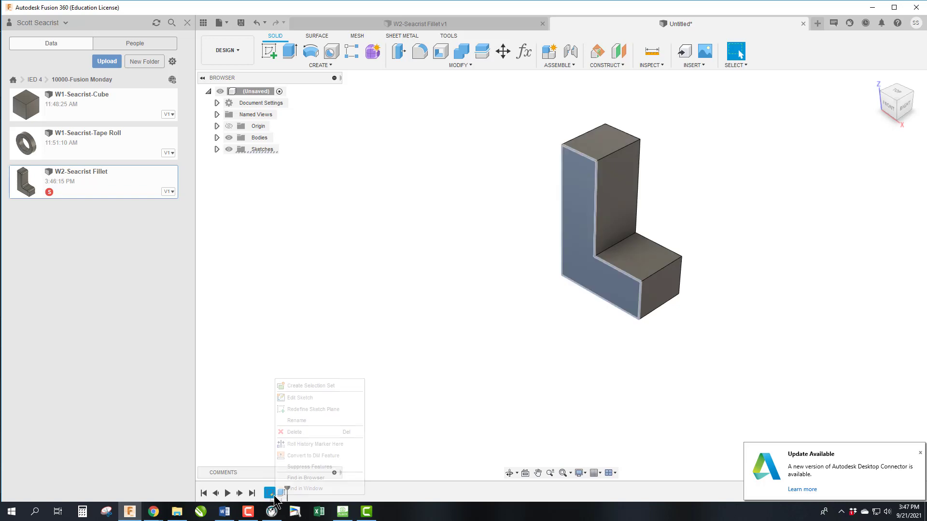
- Edit the L sketch and drag the 1.00, 0.75, 1.75 and 0.75 dimensions outside the profile
{"action": "left_click", "coordinate": [298, 399]}
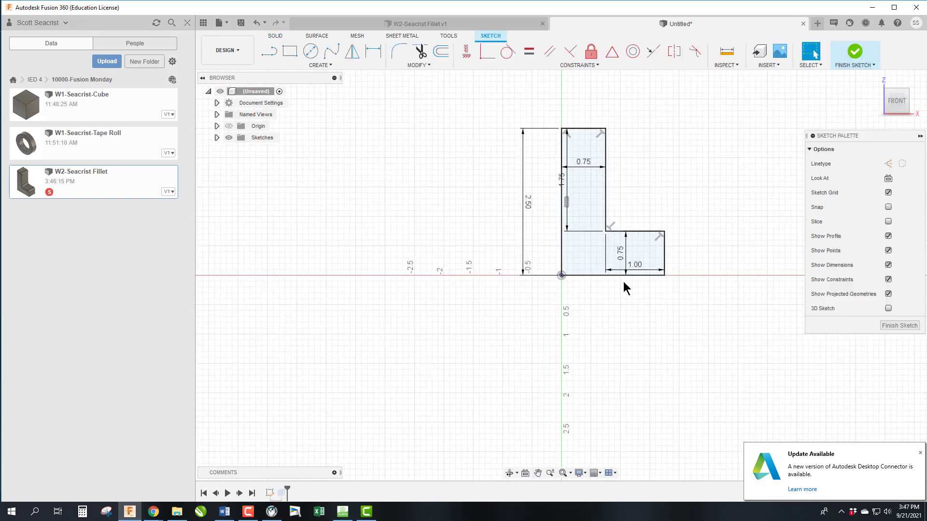
{"action": "scroll", "coordinate": [611, 241], "scroll_direction": "up", "scroll_amount": 2}
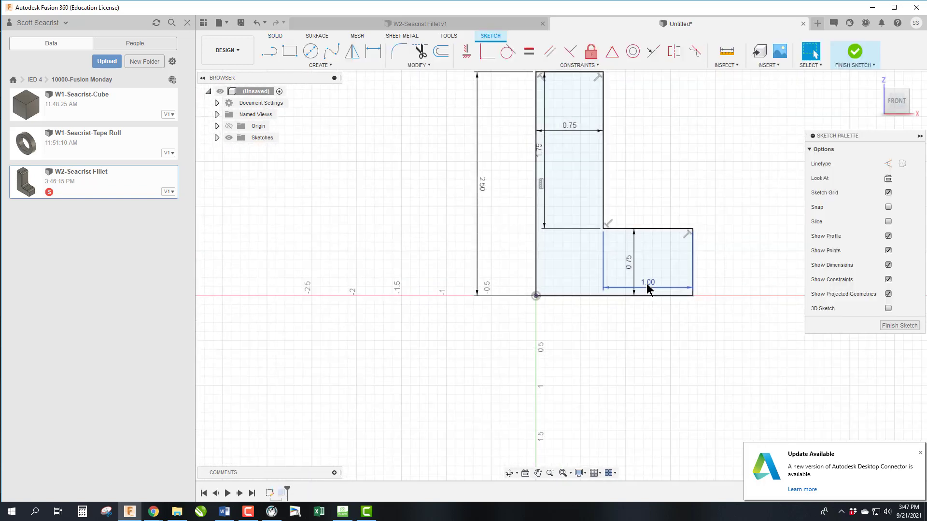
{"action": "left_click_drag", "start_coordinate": [646, 283], "coordinate": [648, 198]}
{"action": "left_click_drag", "start_coordinate": [628, 262], "coordinate": [758, 263]}
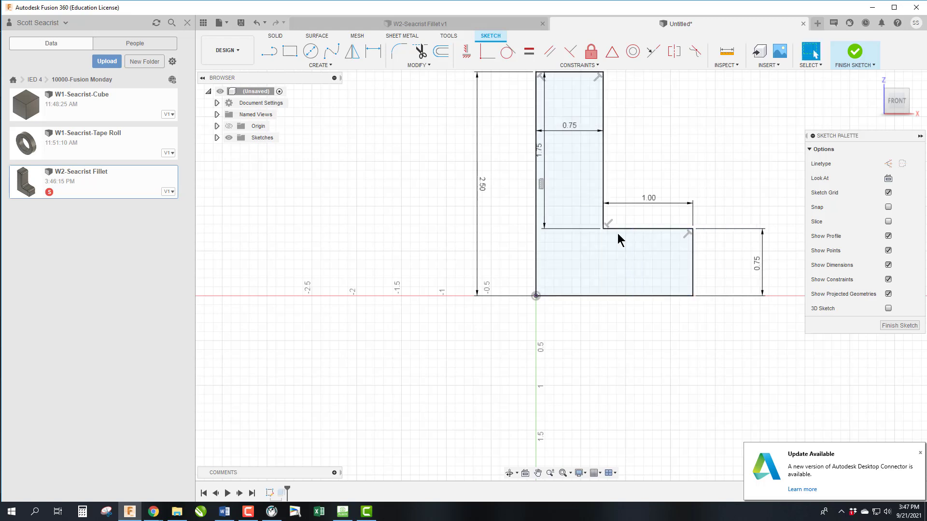
{"action": "left_click", "coordinate": [536, 157]}
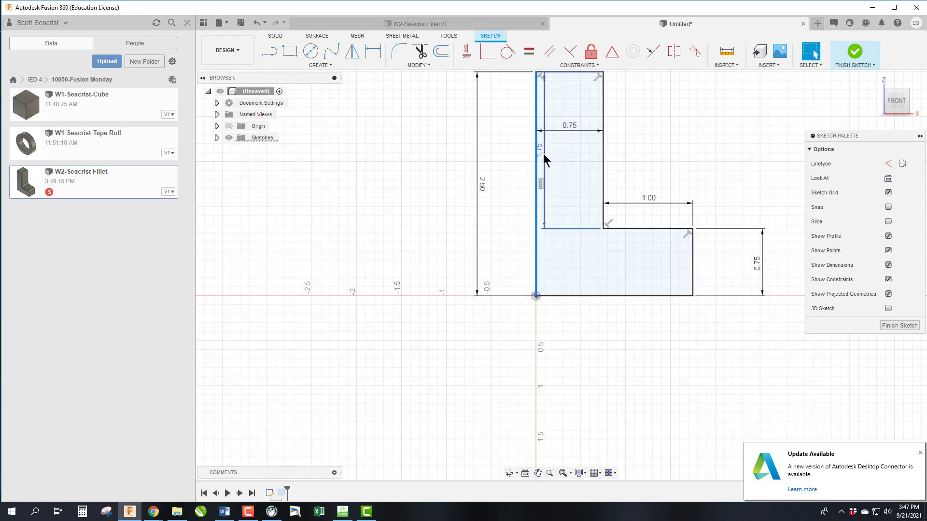
{"action": "left_click_drag", "start_coordinate": [543, 156], "coordinate": [773, 155]}
{"action": "scroll", "coordinate": [517, 242], "scroll_direction": "down", "scroll_amount": 1}
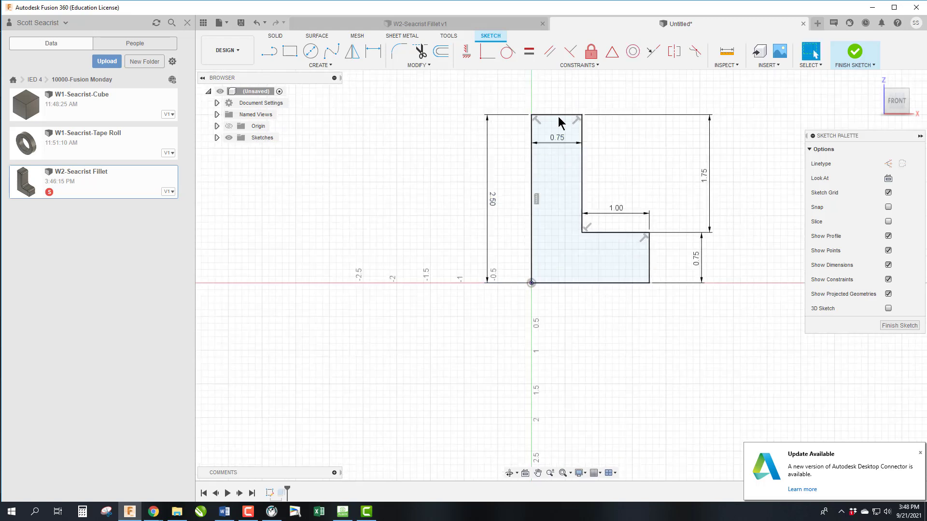
{"action": "left_click_drag", "start_coordinate": [559, 123], "coordinate": [560, 95]}
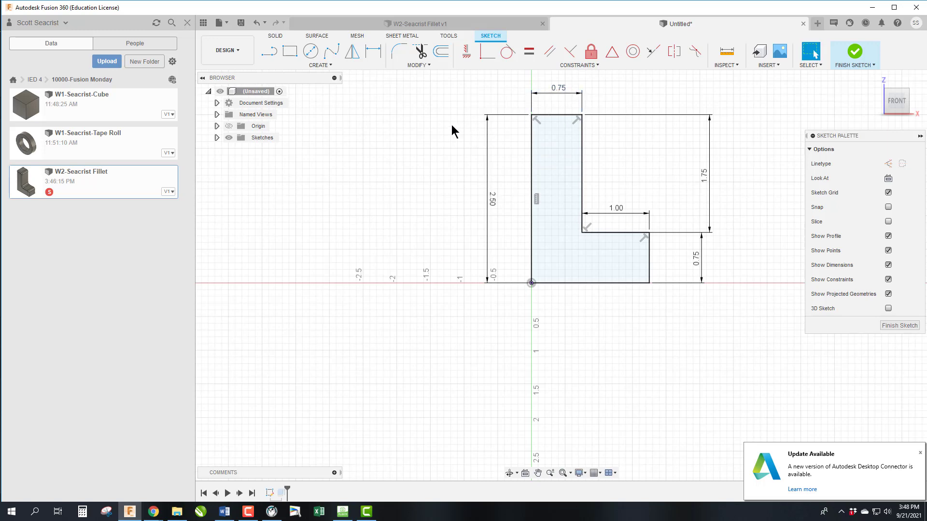
{"action": "left_click", "coordinate": [416, 65]}
- Bring up the Chamfer submenu in the sketch Modify menu
{"action": "mouse_move", "coordinate": [414, 88]}
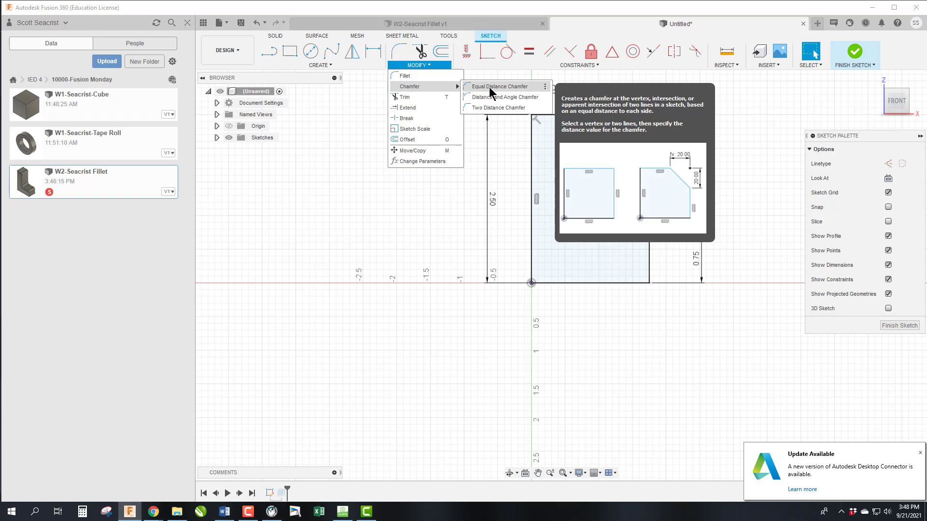
- Chamfer the L-profile's inner corner by 0.25 in with Equal Distance Chamfer and finish the sketch
{"action": "left_click", "coordinate": [491, 90]}
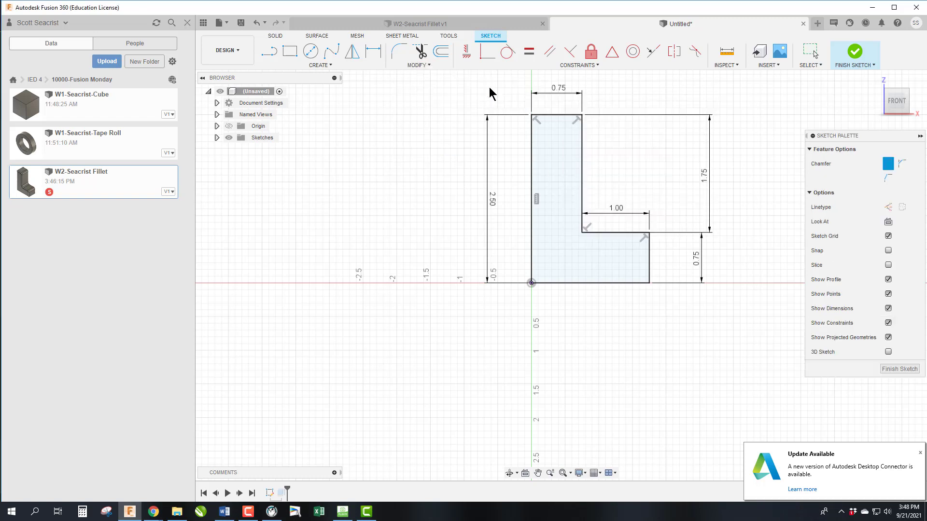
{"action": "left_click", "coordinate": [581, 233]}
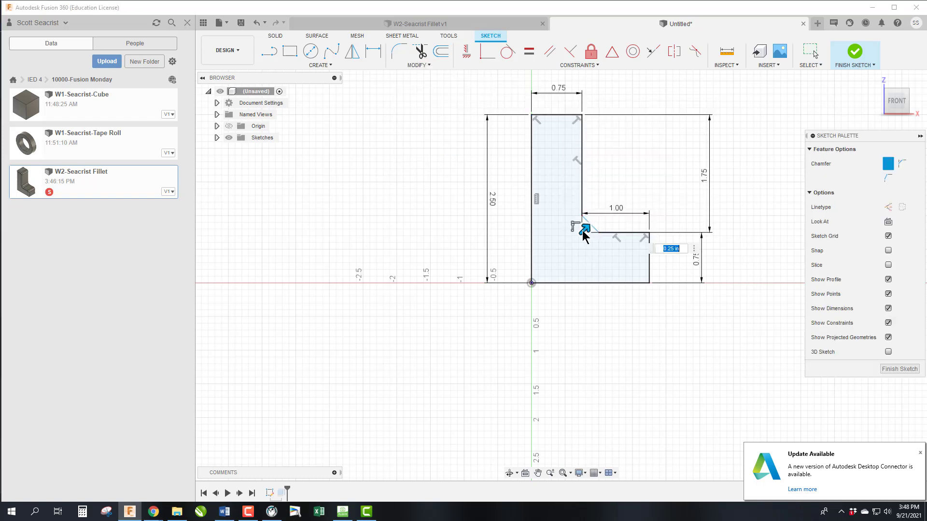
{"action": "key", "text": "ctrl+a"}
{"action": "type", "text": ".25"}
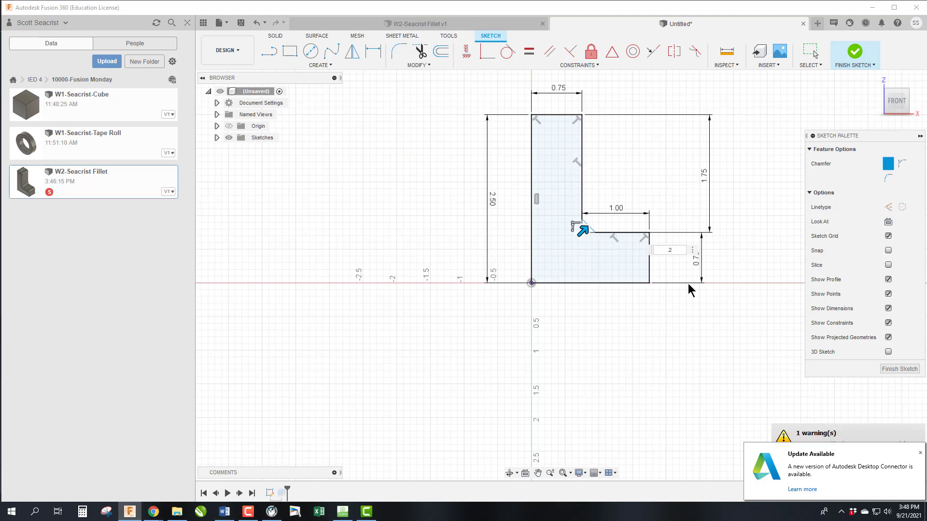
{"action": "left_click", "coordinate": [896, 369]}
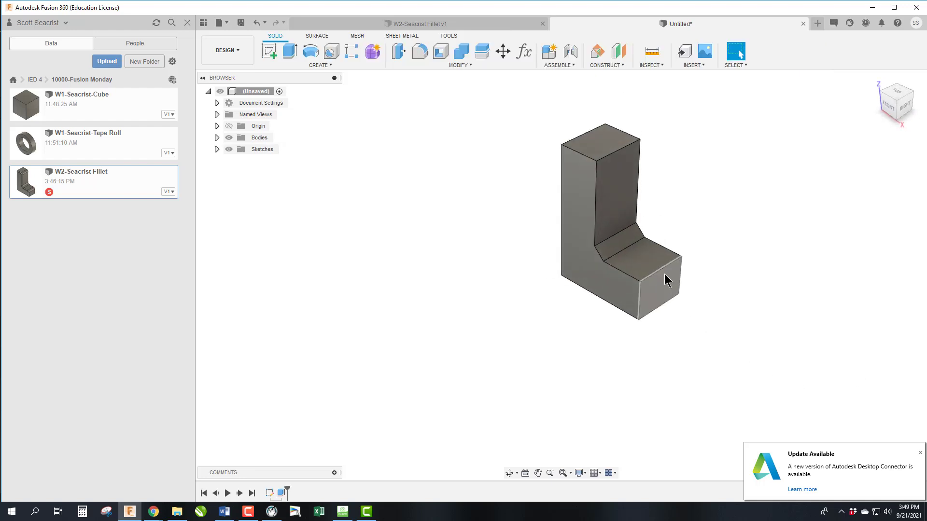
- Apply a 0.2 in equal-distance chamfer to the top front edges of both L legs
{"action": "left_click", "coordinate": [462, 65]}
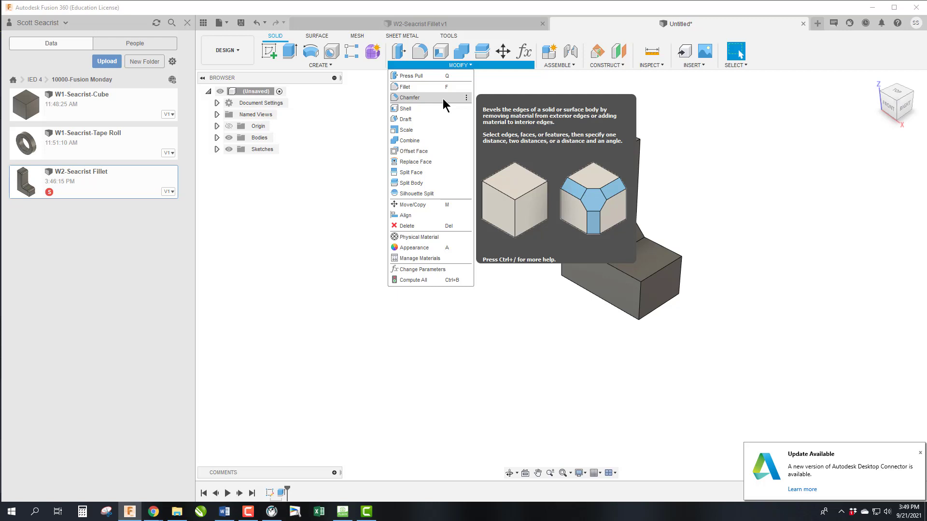
{"action": "left_click", "coordinate": [442, 99]}
{"action": "left_click", "coordinate": [850, 208]}
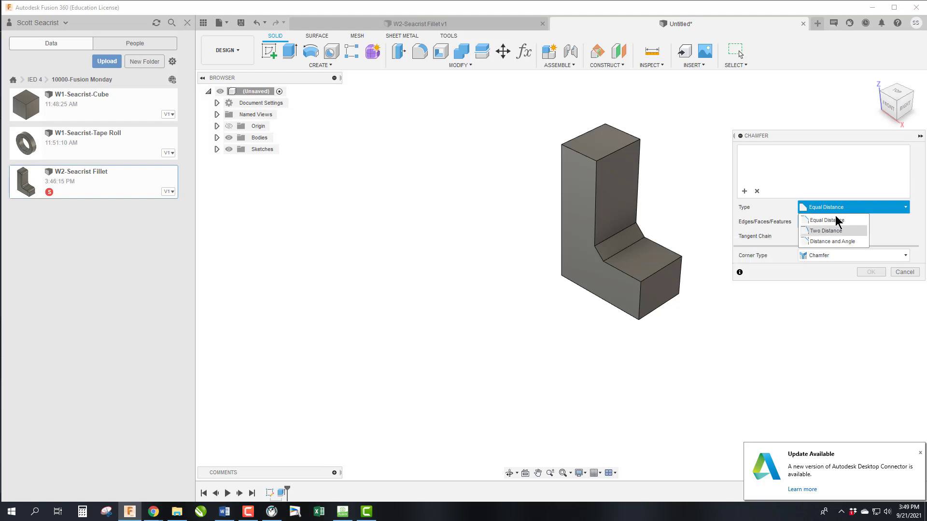
{"action": "left_click", "coordinate": [671, 271]}
{"action": "left_click", "coordinate": [610, 155]}
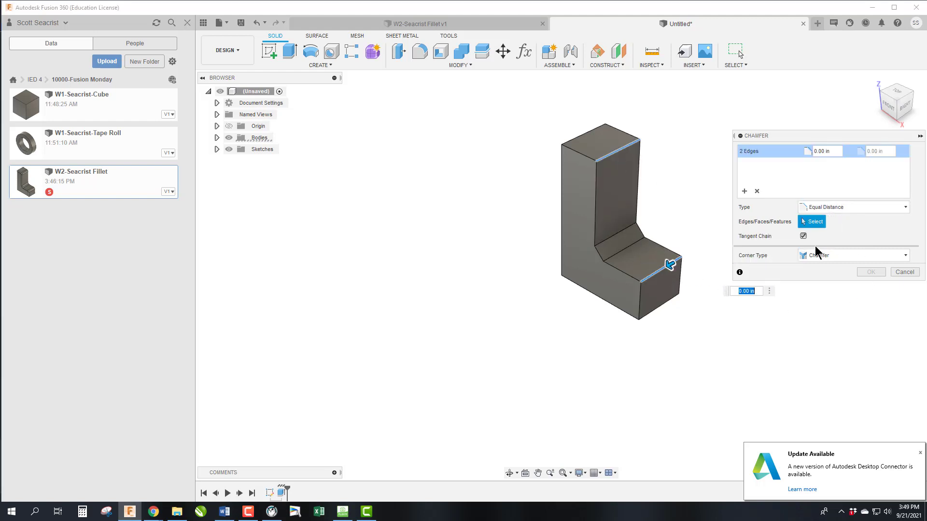
{"action": "type", "text": ".2"}
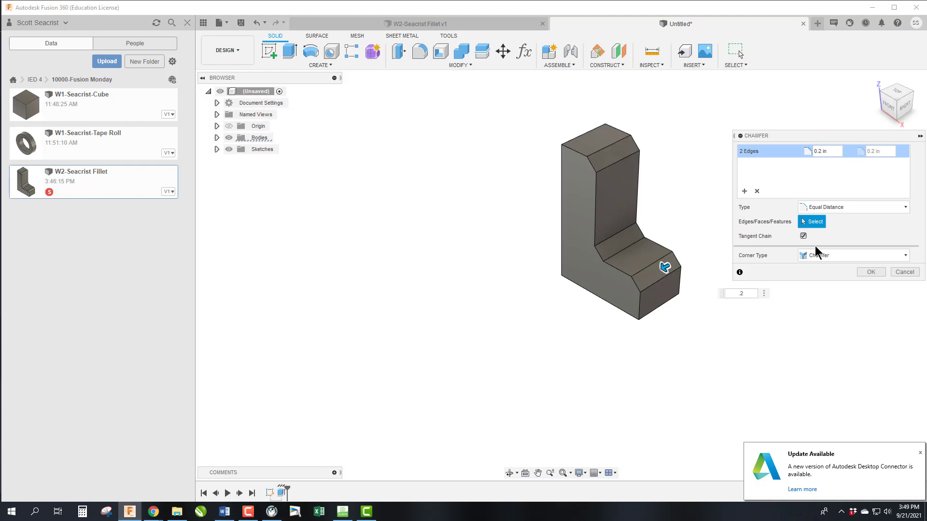
{"action": "left_click", "coordinate": [870, 272]}
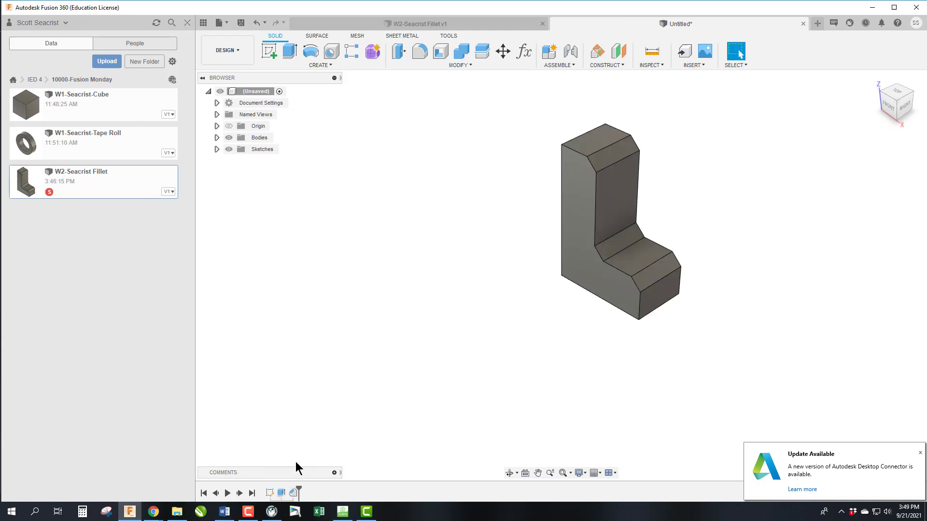
- Try a face chamfer on the side L-shaped face, reorient the view, then cancel it
{"action": "left_click", "coordinate": [448, 65]}
{"action": "left_click", "coordinate": [442, 95]}
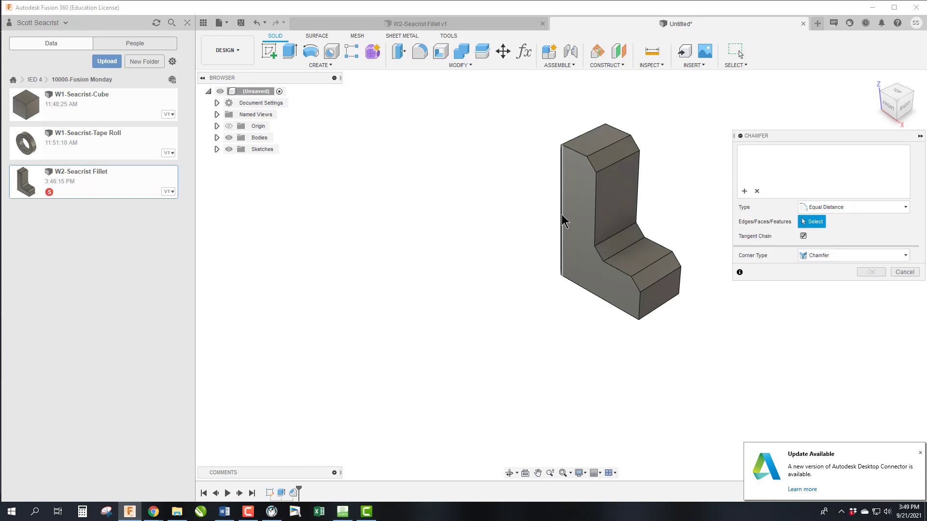
{"action": "left_click", "coordinate": [569, 225]}
{"action": "key", "text": "BackSpace"}
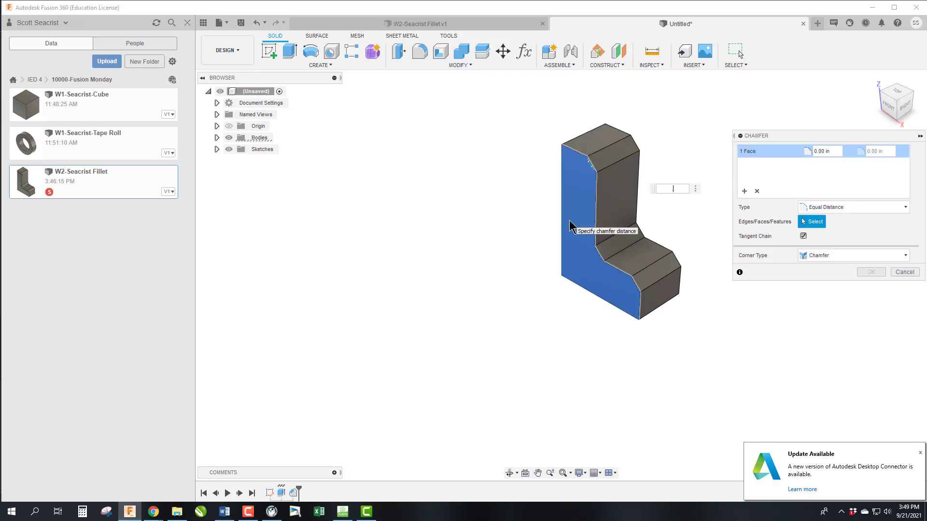
{"action": "left_click", "coordinate": [901, 110]}
{"action": "left_click_drag", "start_coordinate": [896, 103], "coordinate": [898, 104]}
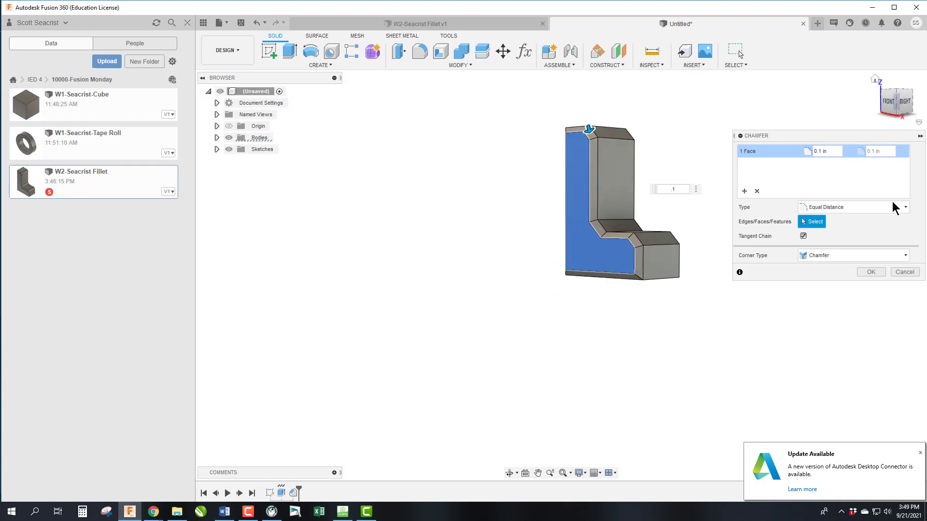
{"action": "left_click", "coordinate": [744, 192]}
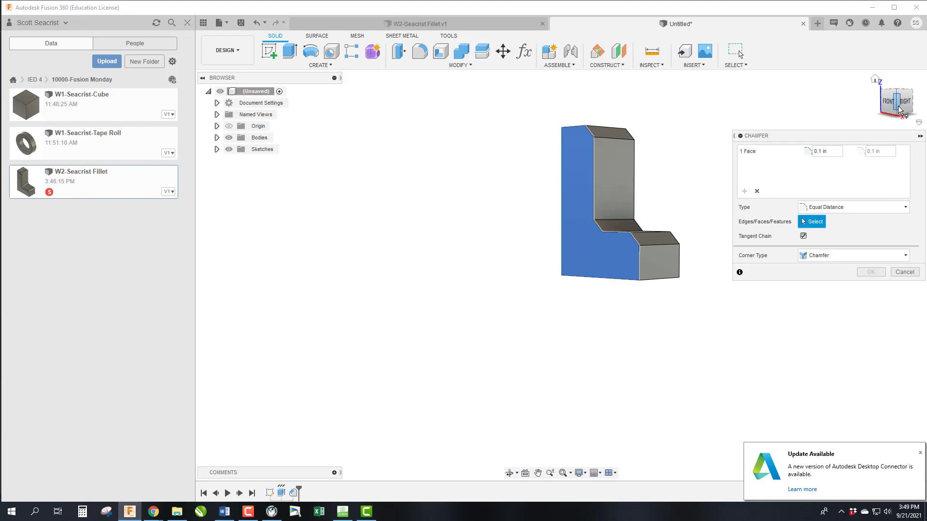
{"action": "left_click", "coordinate": [899, 272]}
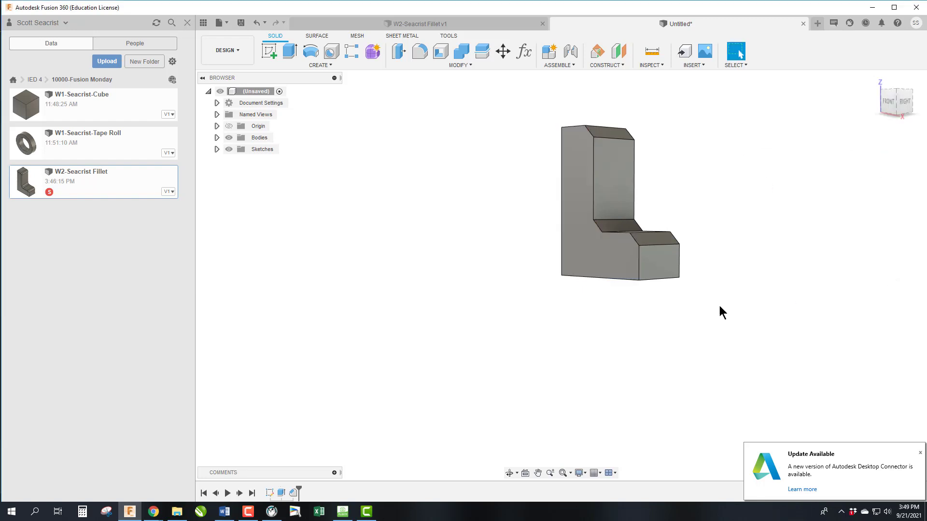
- Start a new chamfer with both the front and back L-shaped faces selected
{"action": "left_click", "coordinate": [467, 67]}
{"action": "left_click", "coordinate": [454, 95]}
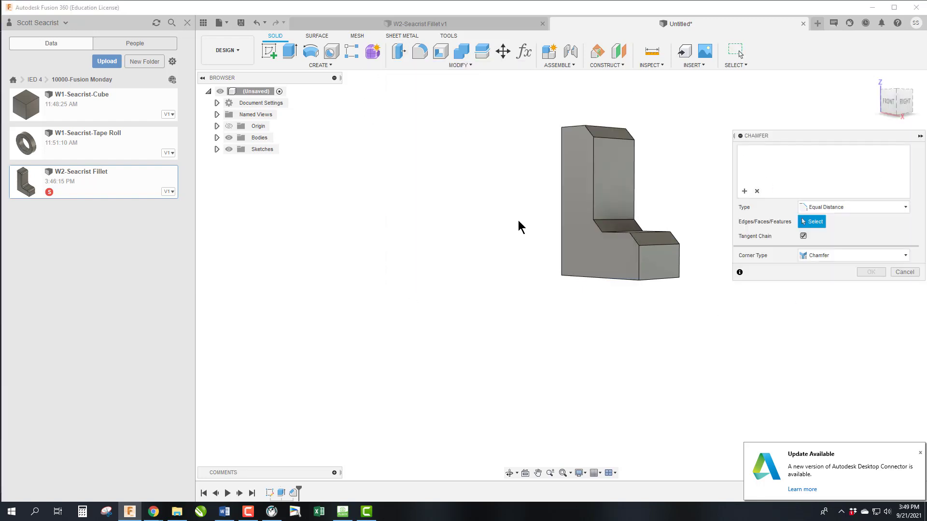
{"action": "left_click", "coordinate": [599, 254]}
{"action": "left_click", "coordinate": [904, 101]}
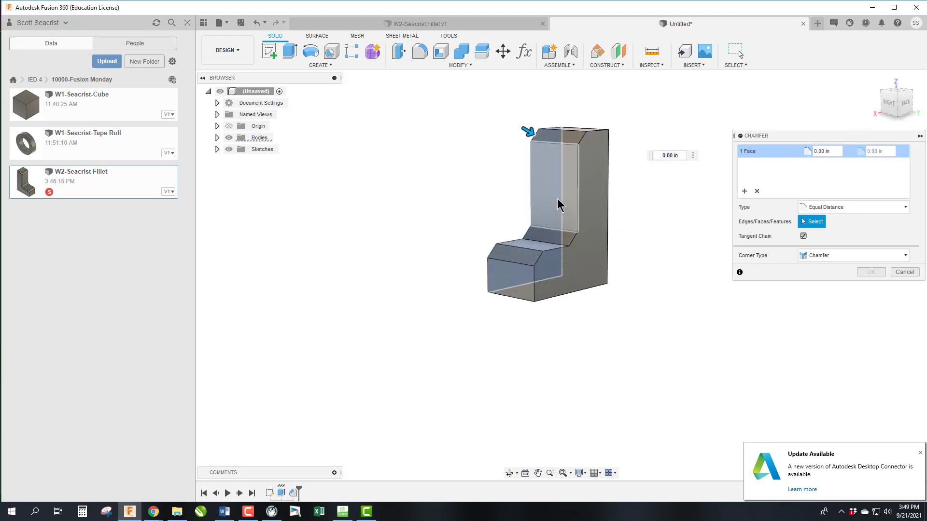
{"action": "left_click", "coordinate": [593, 215]}
- Apply the face chamfer at 0.1 in and orbit the model to inspect it
{"action": "type", "text": ".1"}
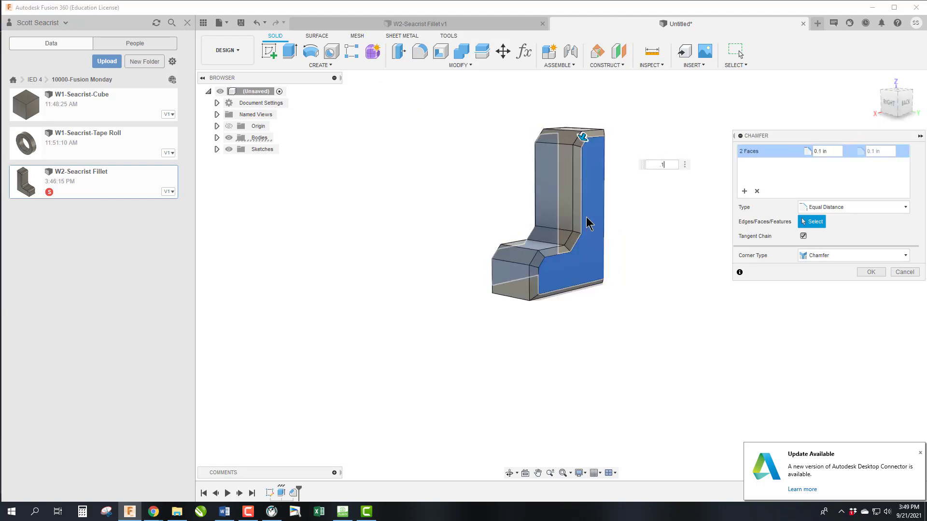
{"action": "left_click", "coordinate": [870, 271]}
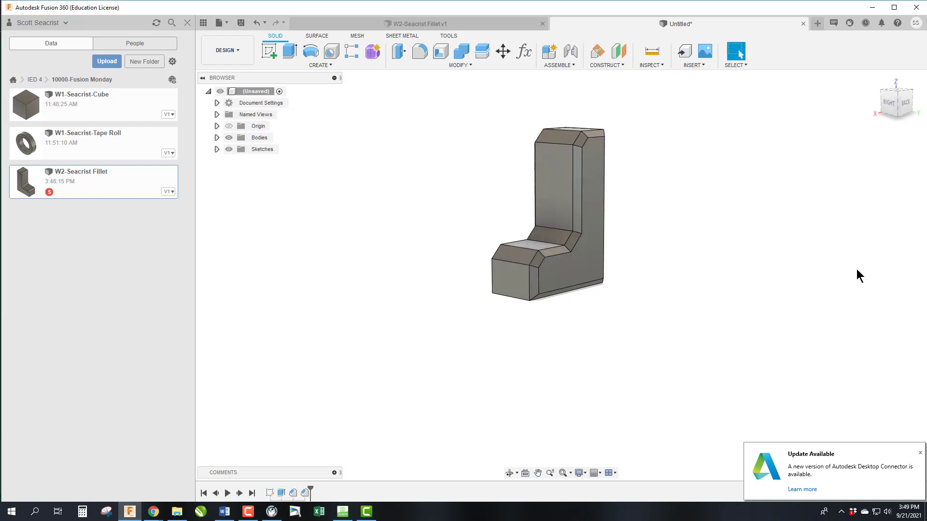
{"action": "middle_click_drag", "start_coordinate": [856, 268], "coordinate": [695, 271], "text": "shift"}
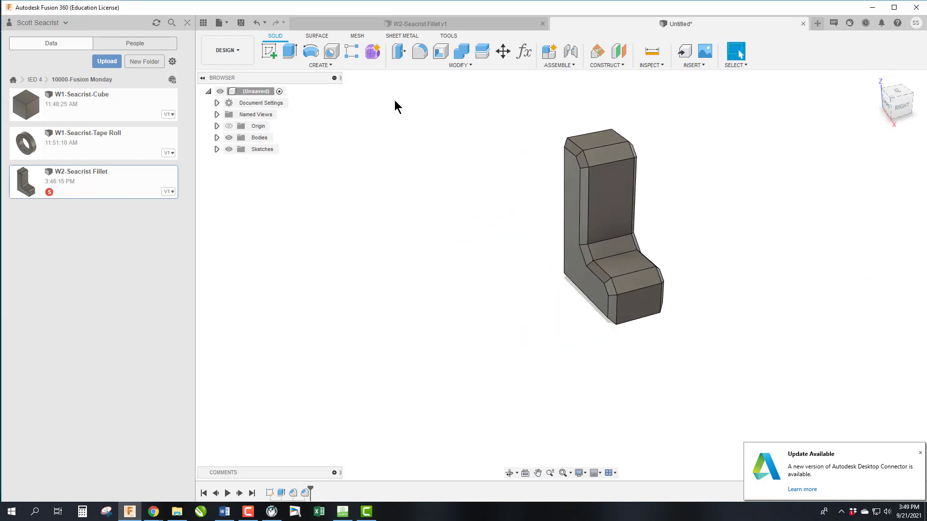
- Save the design in 10000-Fusion Monday as W2-[surname]-Chamfer
{"action": "left_click", "coordinate": [241, 23]}
{"action": "type", "text": "s"}
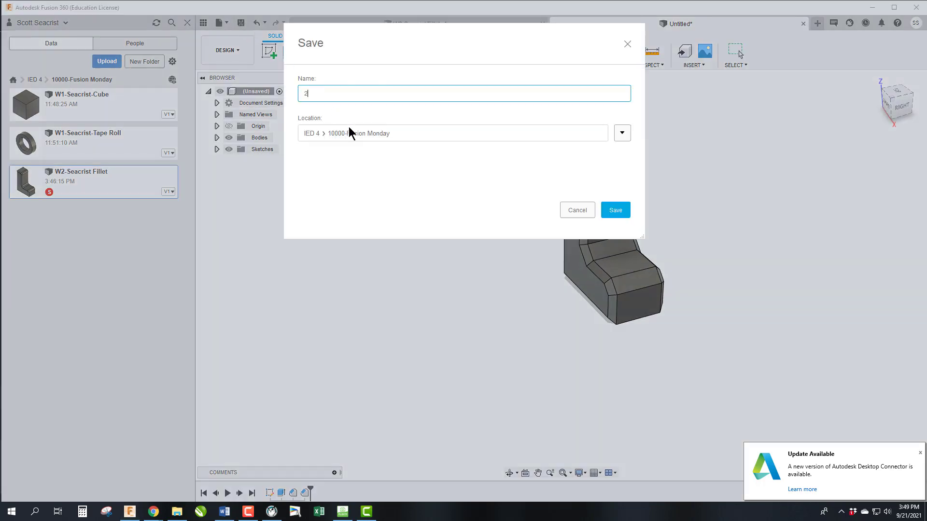
{"action": "key", "text": "BackSpace"}
{"action": "type", "text": "w"}
{"action": "key", "text": "BackSpace"}
{"action": "type", "text": "W2-Seacrist-Chamfer"}
{"action": "left_click", "coordinate": [613, 210]}
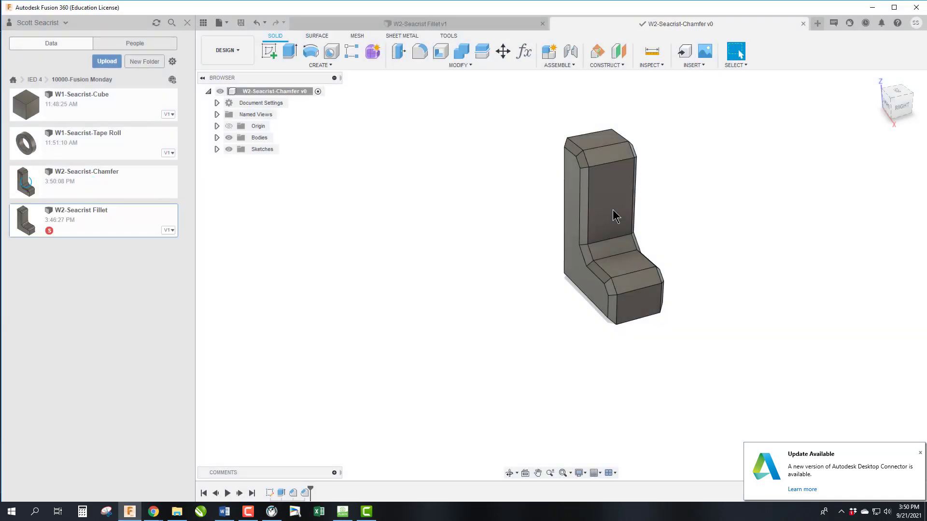